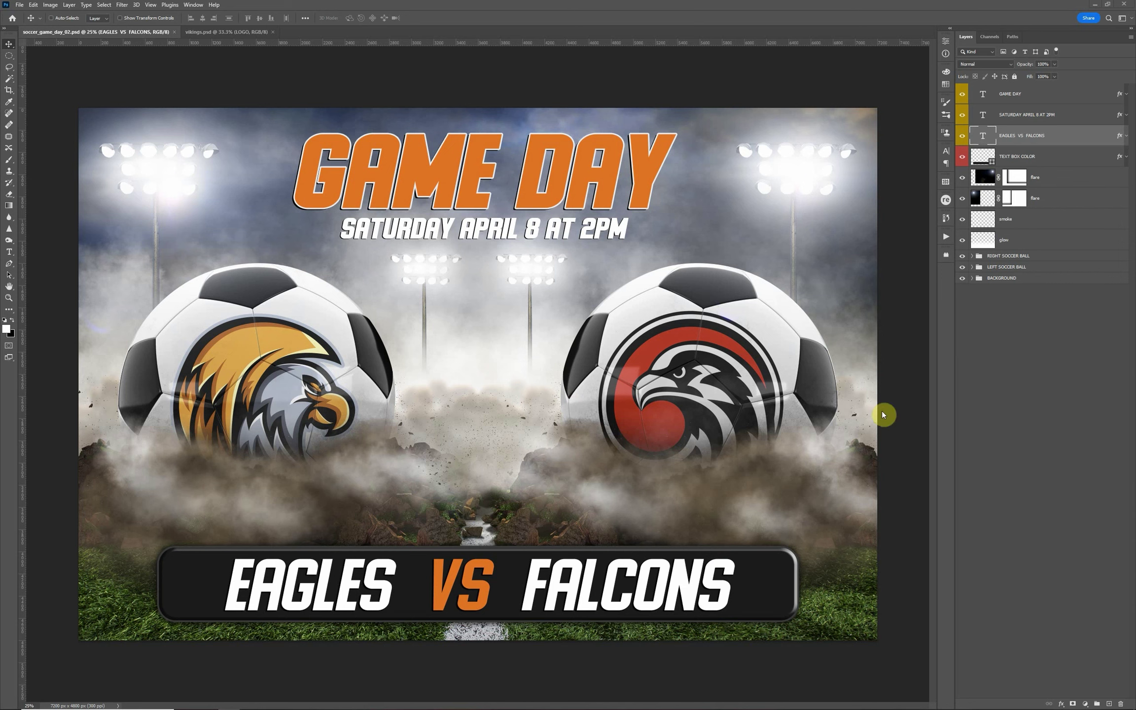
Select the SATURDAY APRIL 8 AT 2PM, GAME DAY and EAGLES VS FALCONS text layers in turn.
{"action": "left_click", "coordinate": [998, 115]}
{"action": "left_click", "coordinate": [1001, 103]}
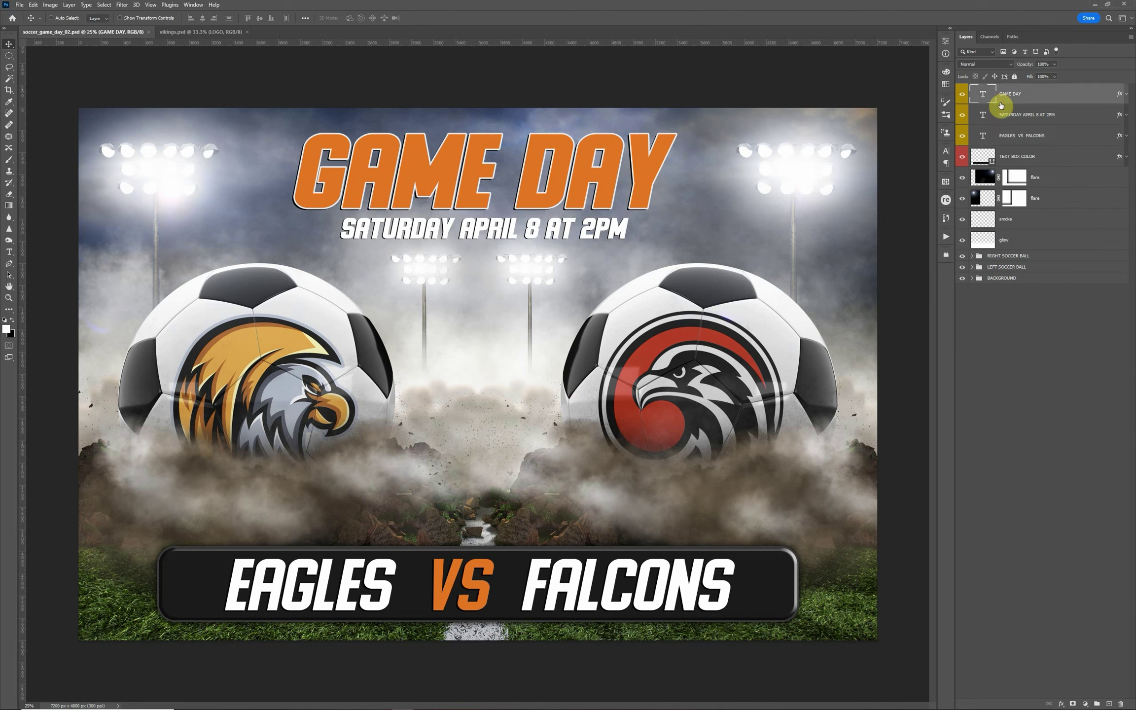
{"action": "left_click", "coordinate": [994, 114]}
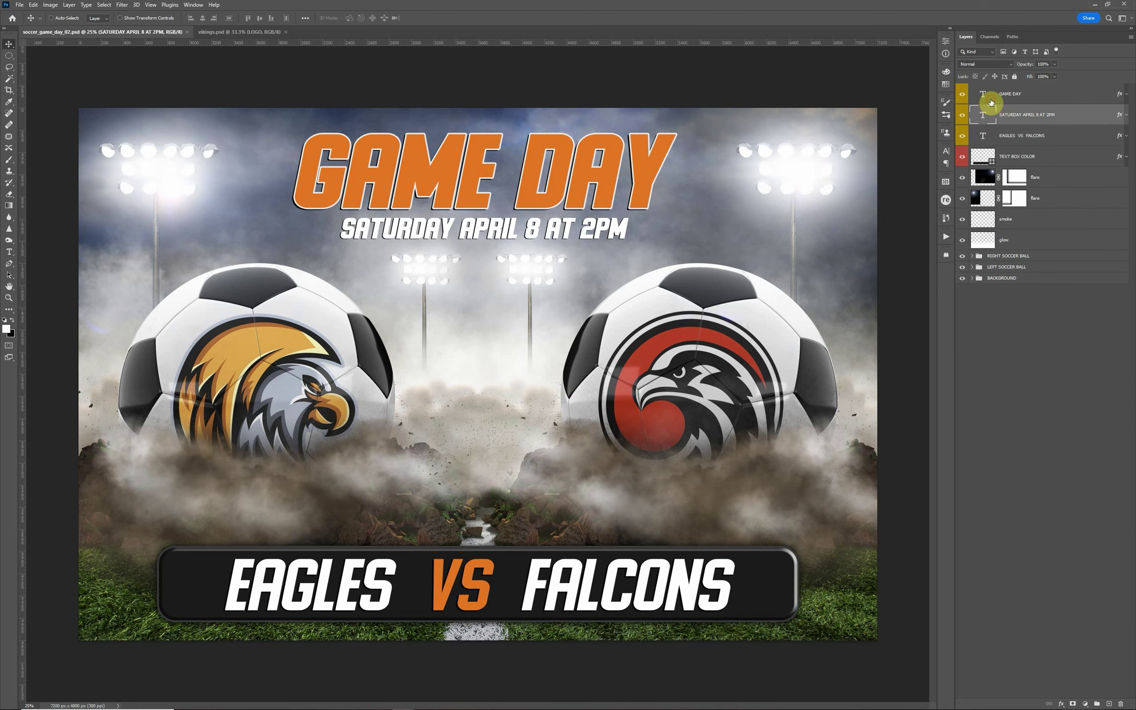
{"action": "left_click", "coordinate": [992, 102]}
{"action": "left_click", "coordinate": [997, 136]}
{"action": "left_click", "coordinate": [997, 102]}
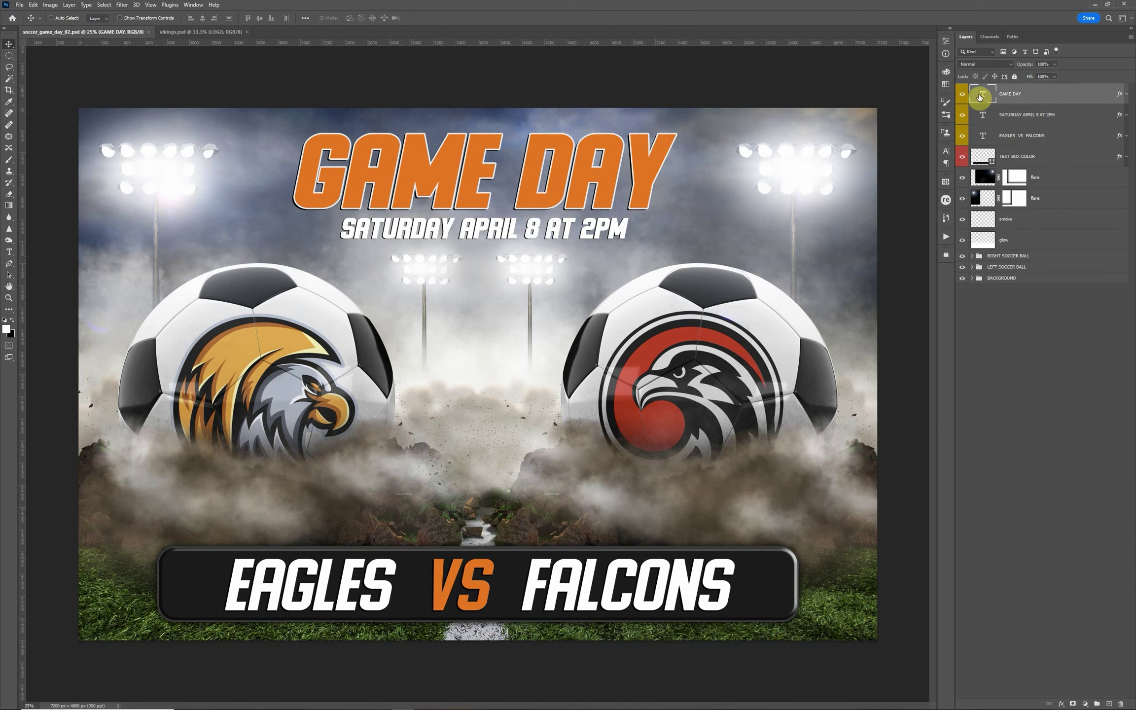
Enter editing on the GAME DAY heading text, then commit it unchanged.
{"action": "double_click", "coordinate": [983, 98]}
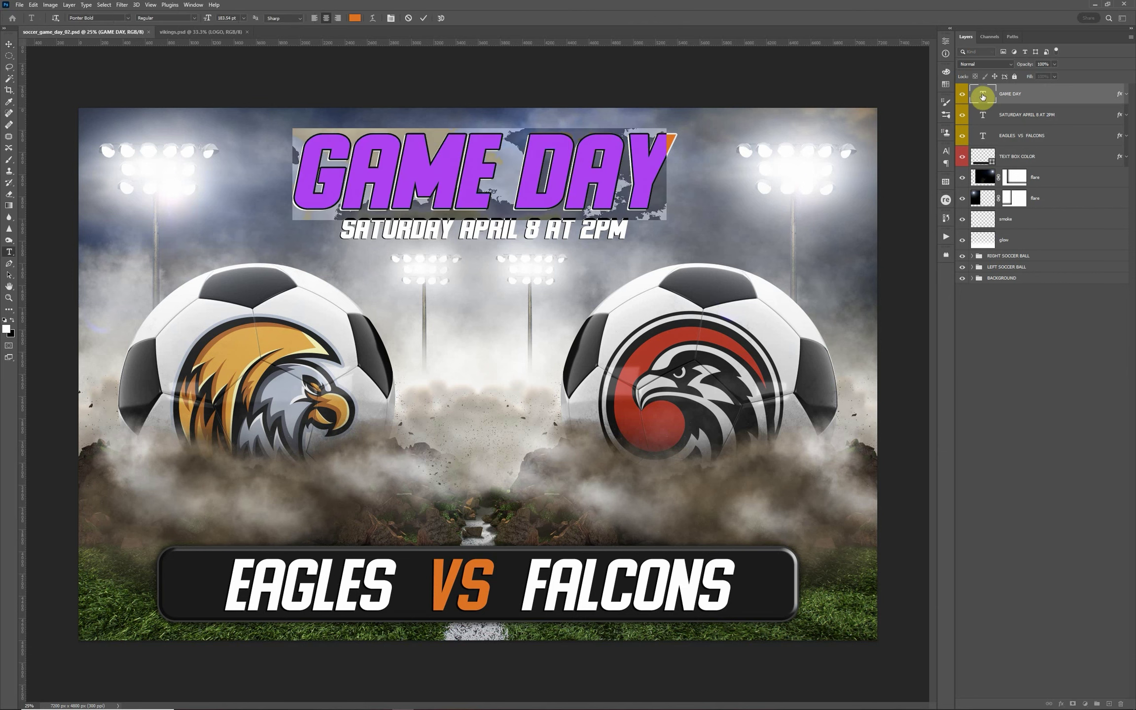
{"action": "key", "text": "ctrl+Return"}
{"action": "key", "text": "v"}
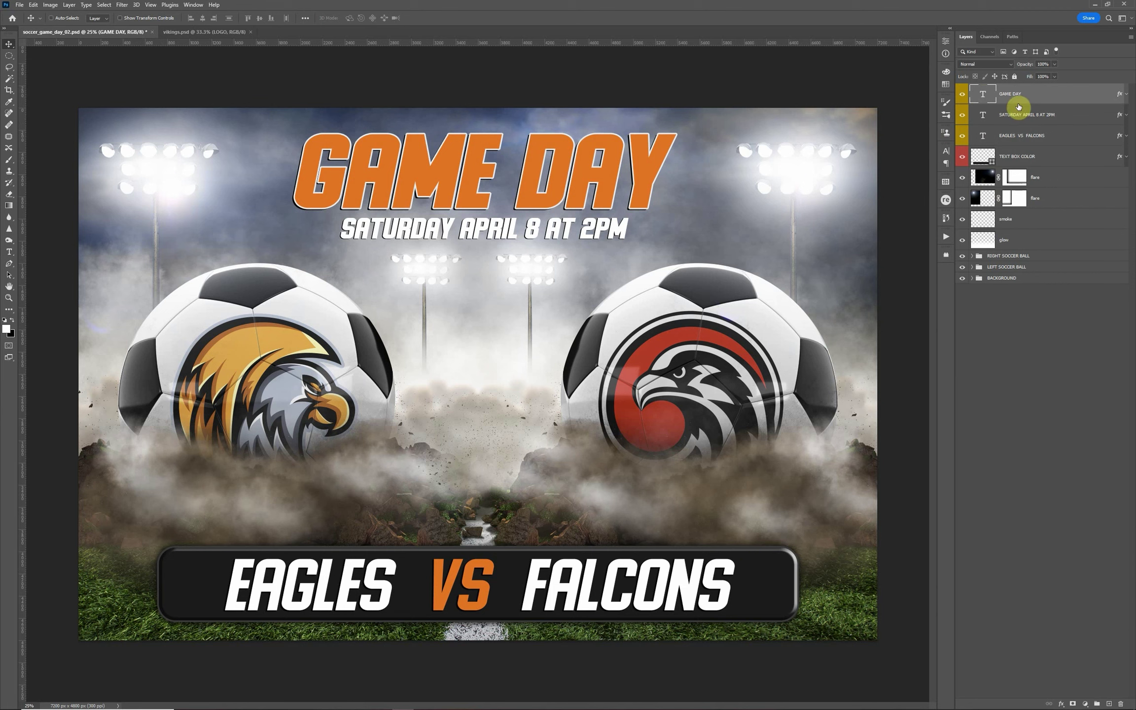
Try a bright purple fill on the TEXT BOX COLOR layer, then discard it.
{"action": "left_click", "coordinate": [993, 164]}
{"action": "double_click", "coordinate": [993, 164]}
{"action": "left_click_drag", "start_coordinate": [564, 480], "coordinate": [641, 204]}
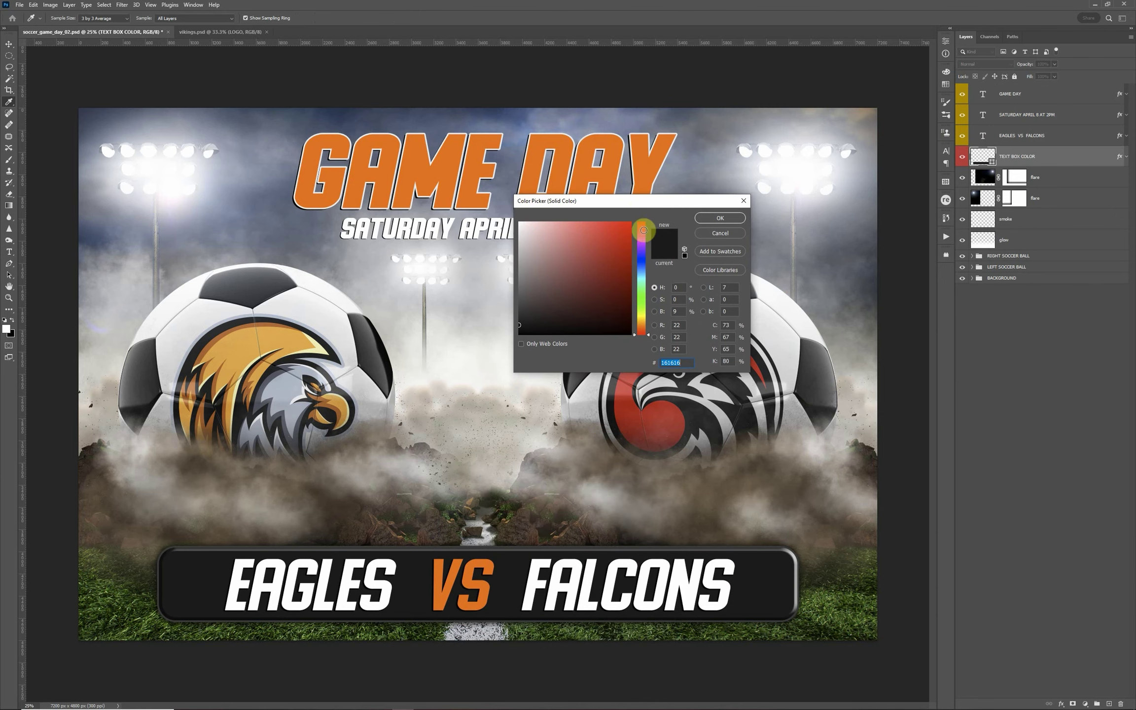
{"action": "left_click_drag", "start_coordinate": [642, 269], "coordinate": [645, 240]}
{"action": "left_click", "coordinate": [631, 242]}
{"action": "left_click", "coordinate": [631, 234]}
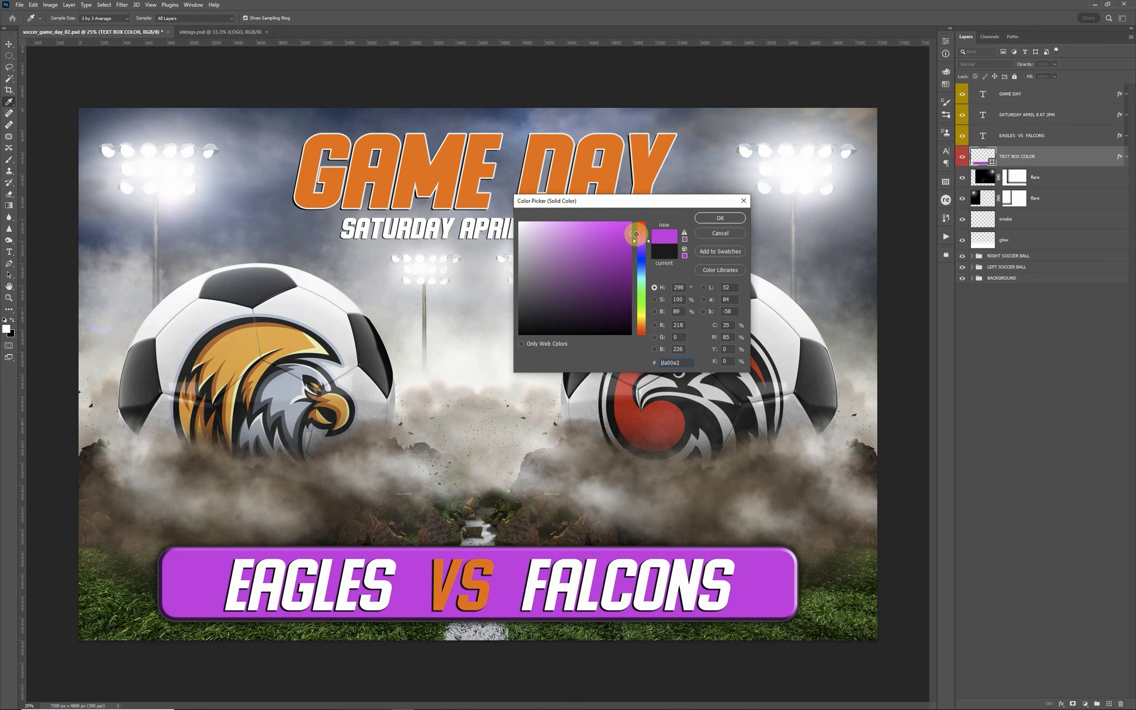
{"action": "left_click", "coordinate": [721, 233]}
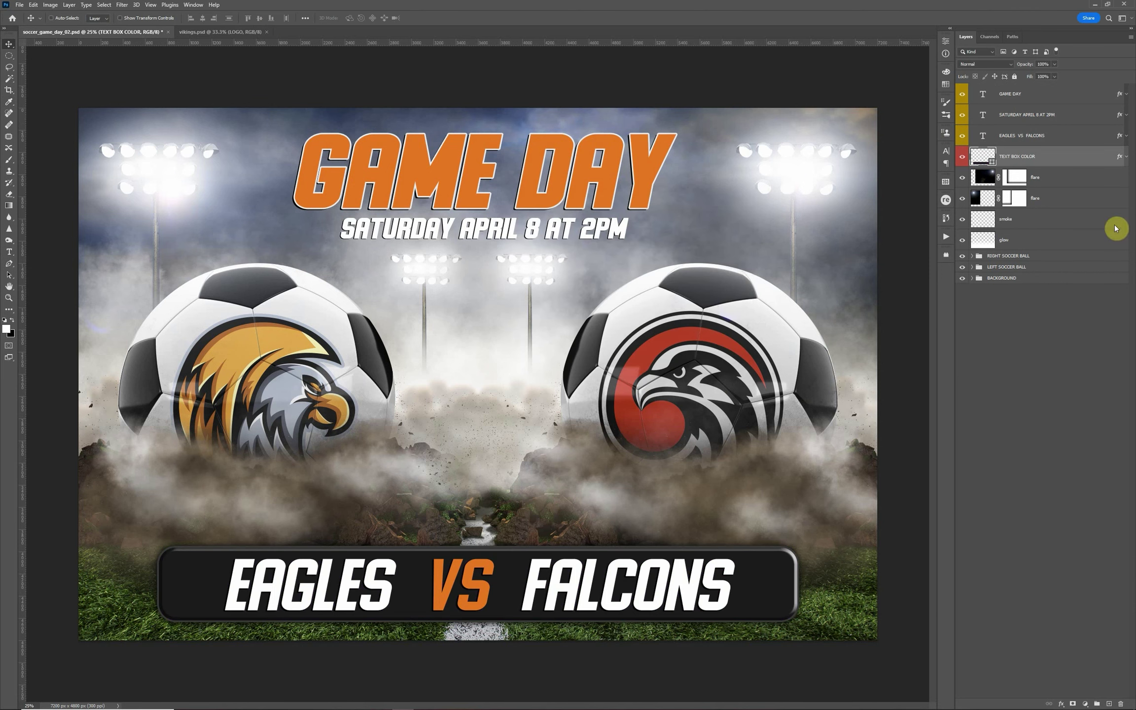
Try orange outline colours in the text box's layer style, then close without changes.
{"action": "double_click", "coordinate": [1119, 159]}
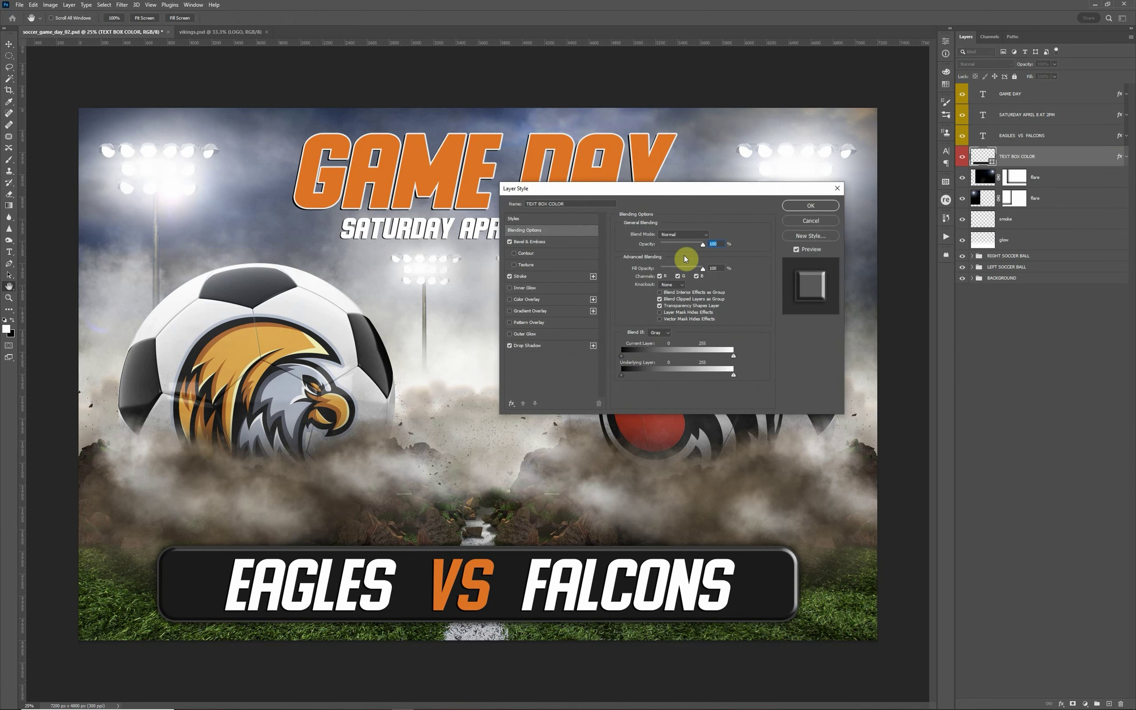
{"action": "left_click", "coordinate": [523, 278]}
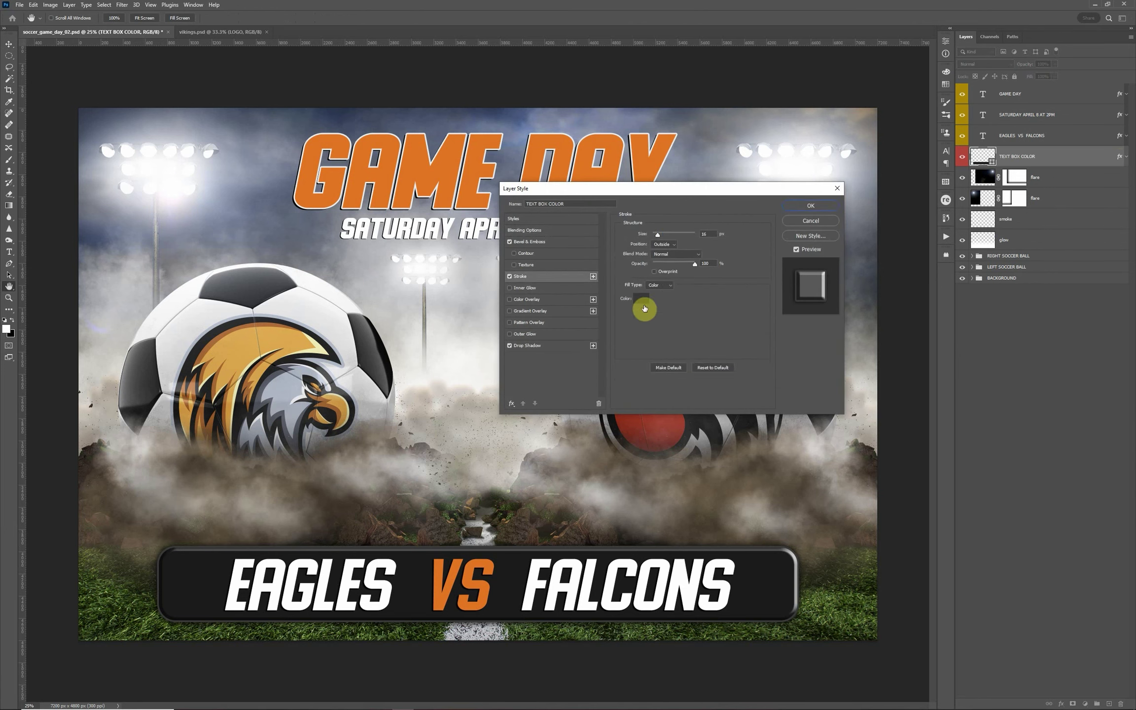
{"action": "left_click", "coordinate": [641, 300]}
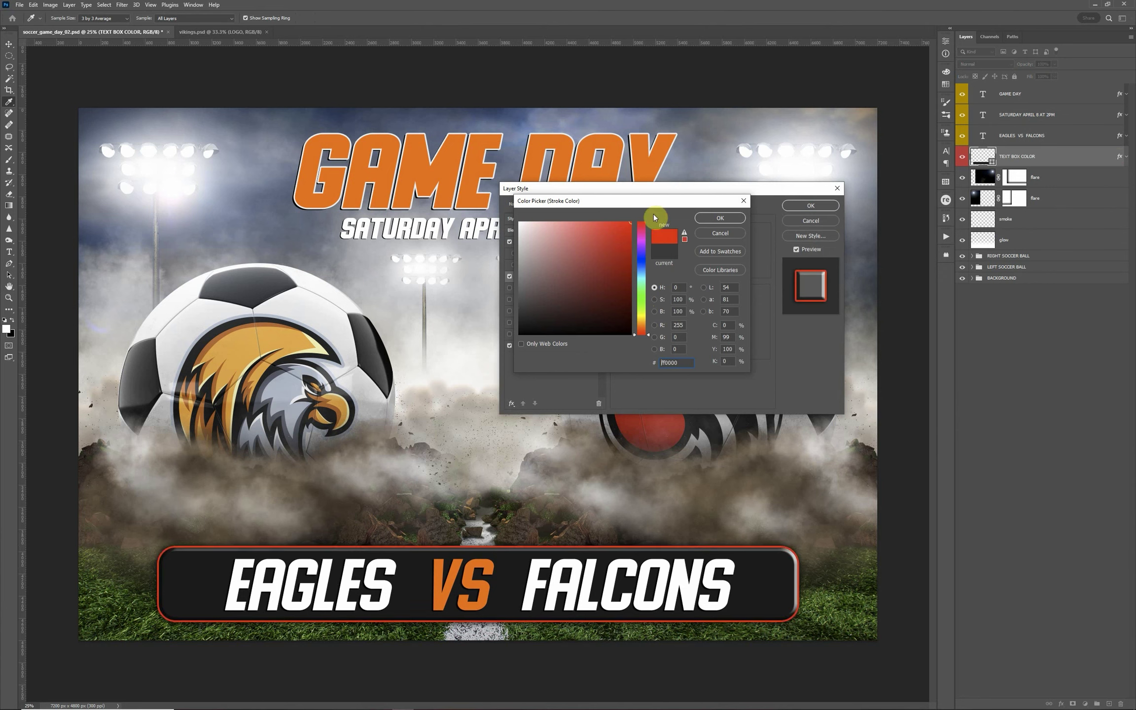
{"action": "left_click", "coordinate": [232, 347]}
{"action": "left_click", "coordinate": [387, 184]}
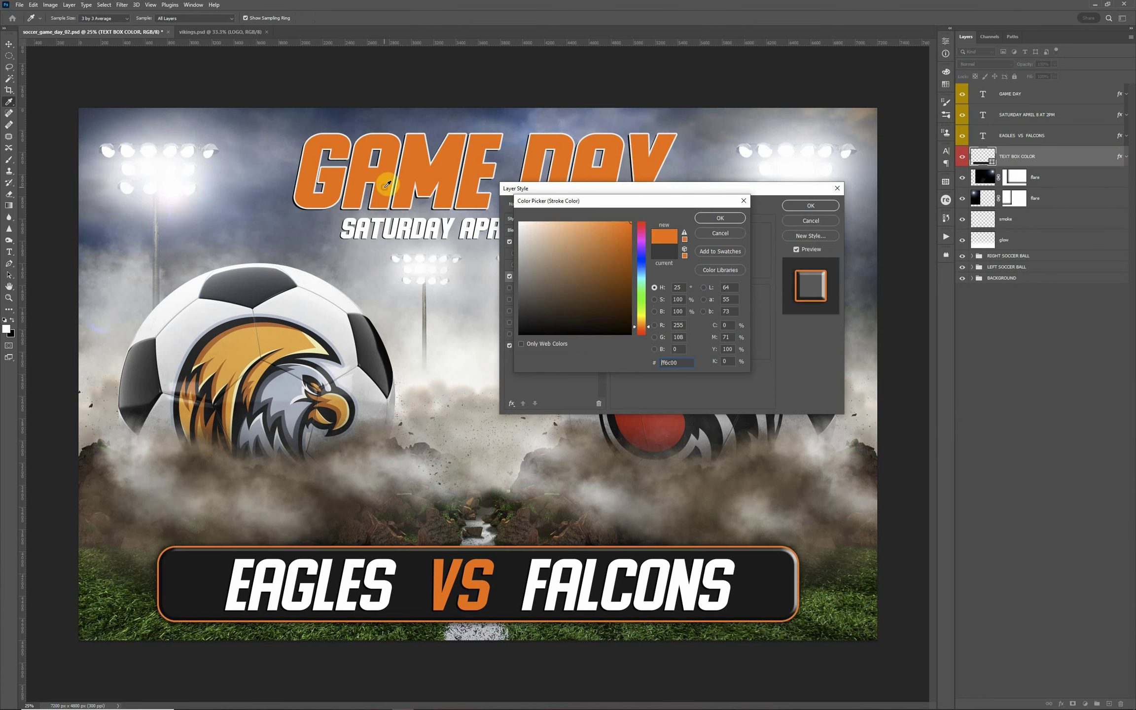
{"action": "left_click", "coordinate": [729, 234]}
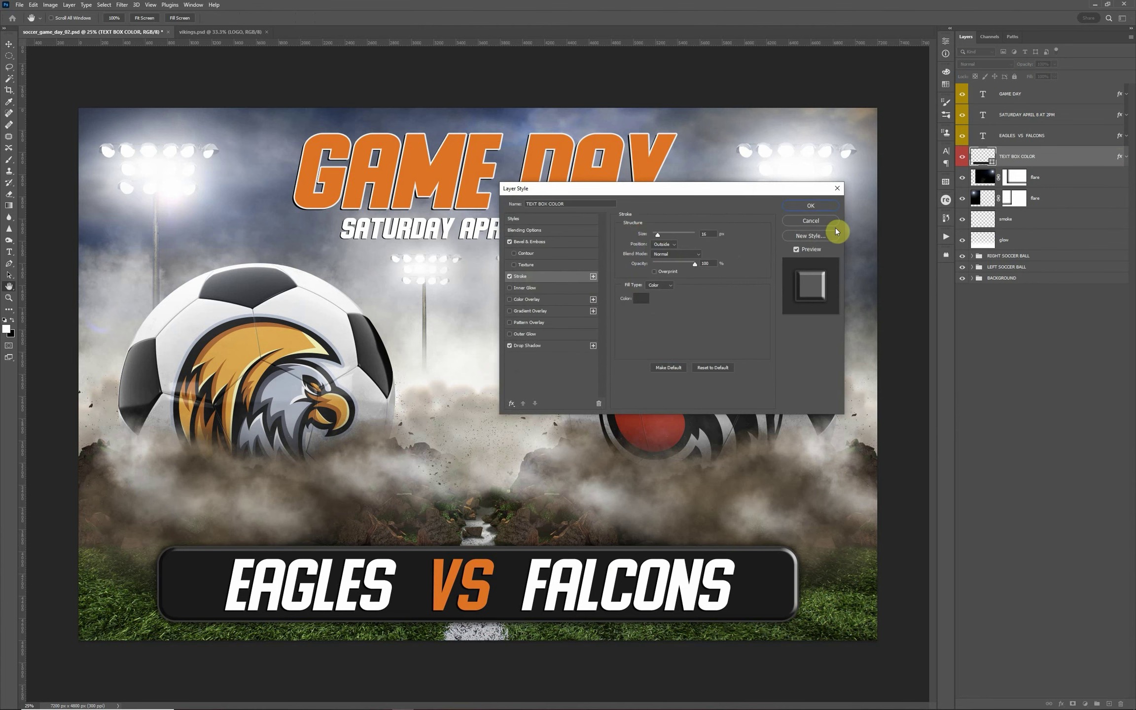
{"action": "left_click", "coordinate": [815, 222]}
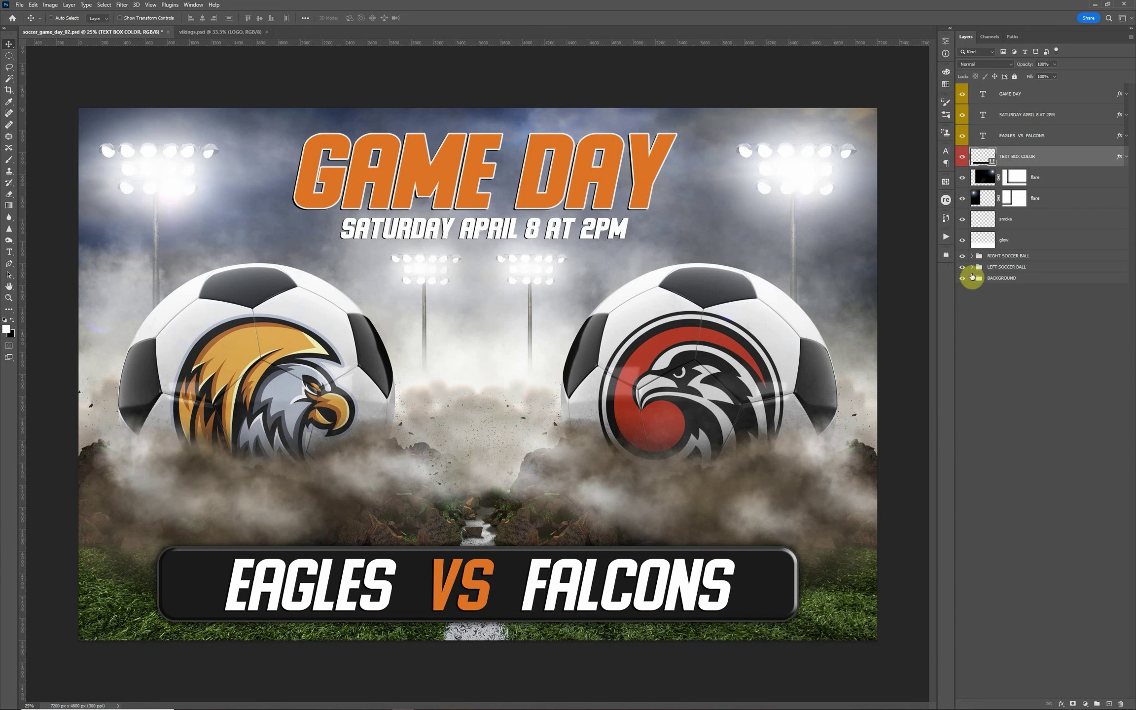
Expand the RIGHT SOCCER BALL group and select its CHANGE RIGHT LOGO HERE layer.
{"action": "left_click", "coordinate": [972, 255]}
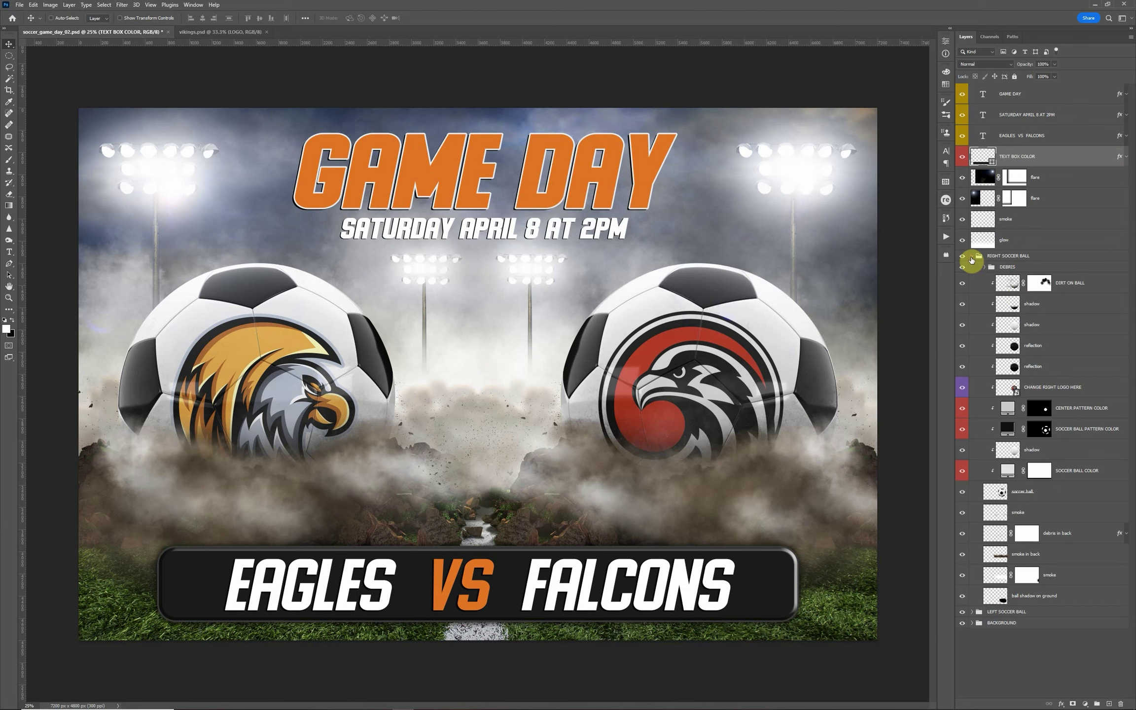
{"action": "left_click", "coordinate": [1020, 256]}
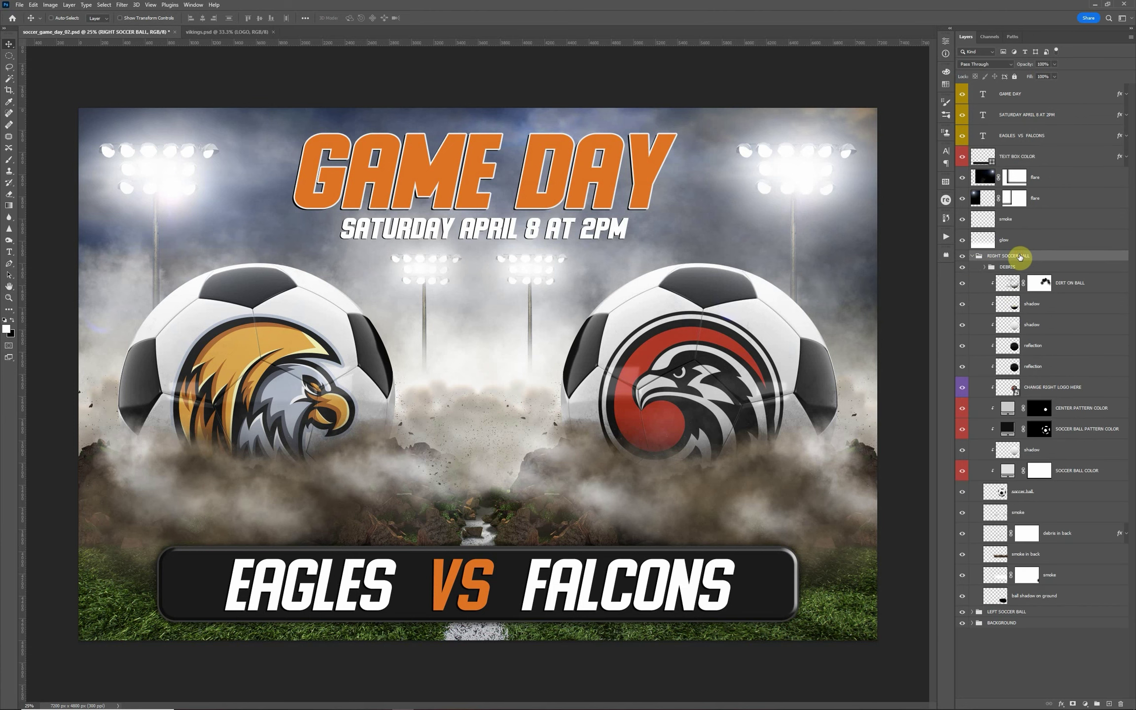
{"action": "left_click", "coordinate": [972, 256]}
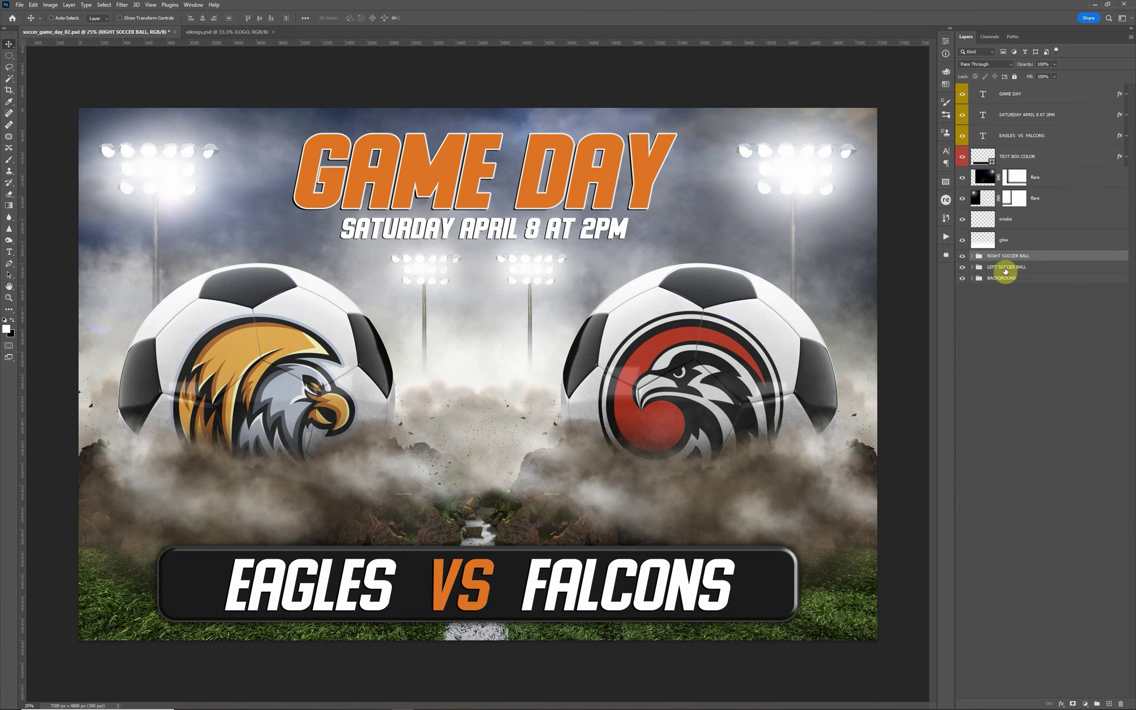
{"action": "left_click", "coordinate": [973, 256]}
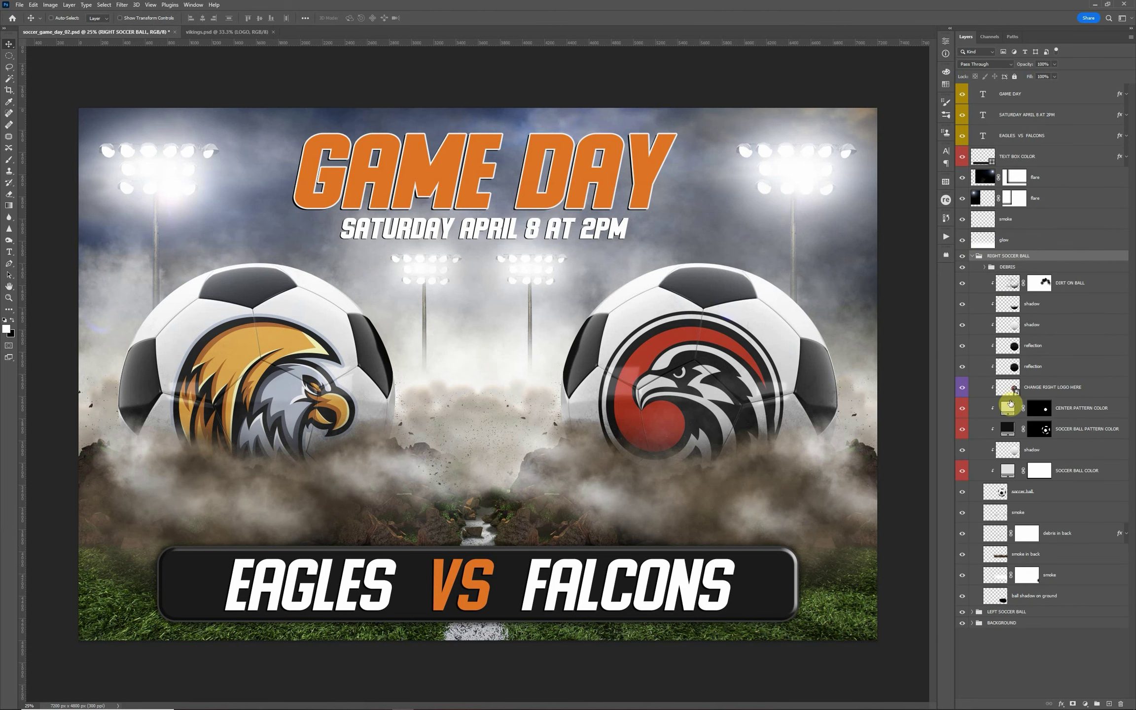
{"action": "left_click", "coordinate": [1045, 388]}
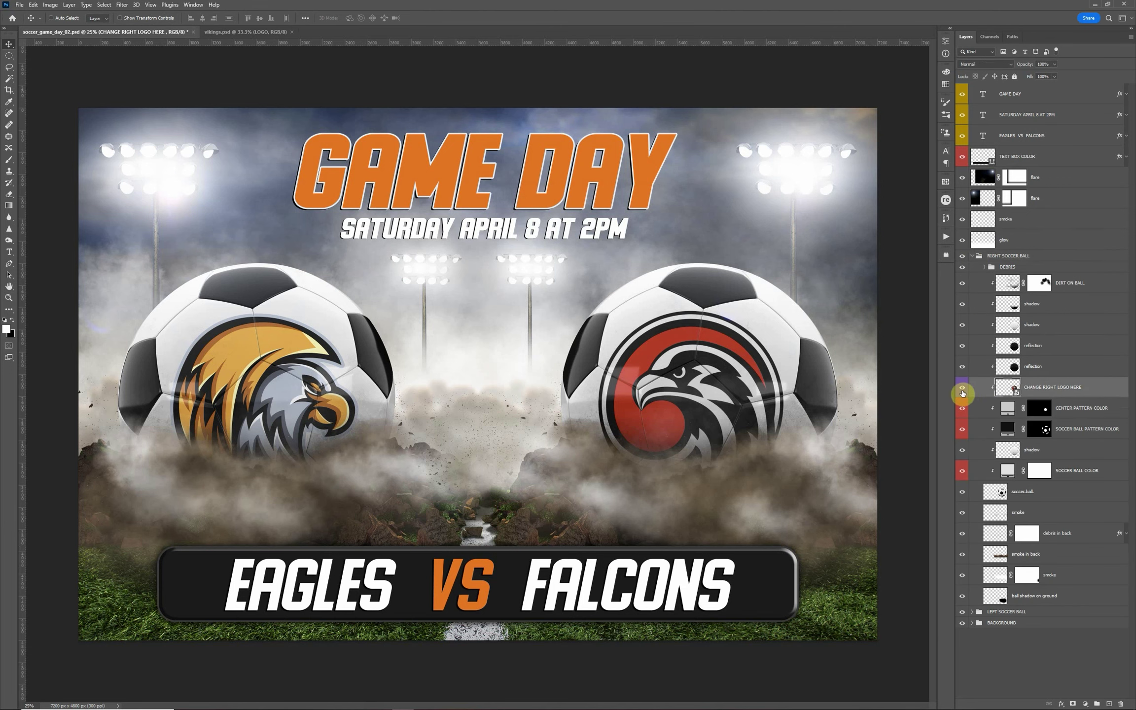
Open the CHANGE RIGHT LOGO HERE contents, hide the bird LOGO layer, and switch to vikings.psd.
{"action": "double_click", "coordinate": [1016, 392]}
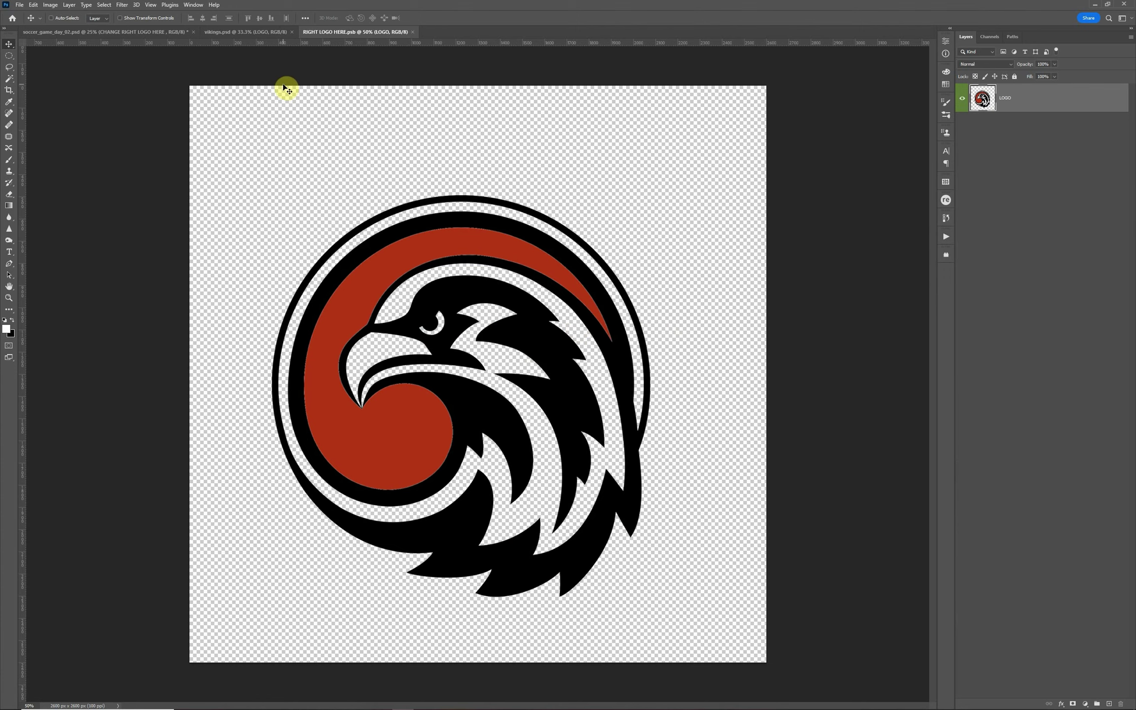
{"action": "left_click", "coordinate": [964, 100]}
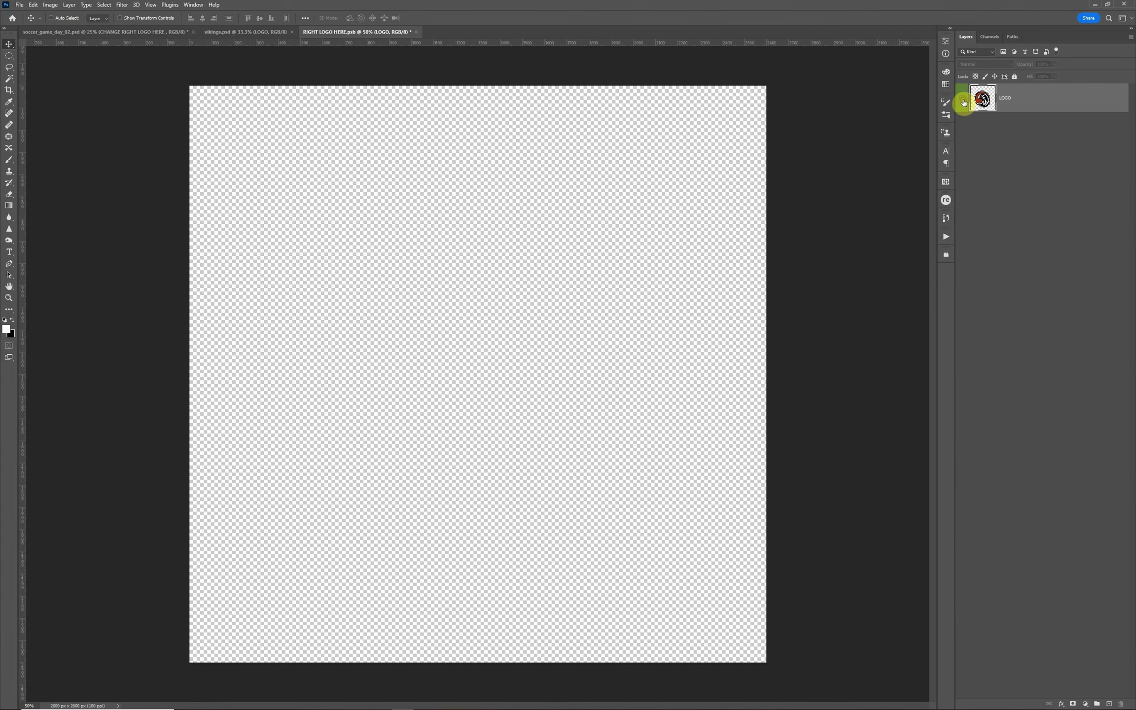
{"action": "left_click", "coordinate": [246, 33]}
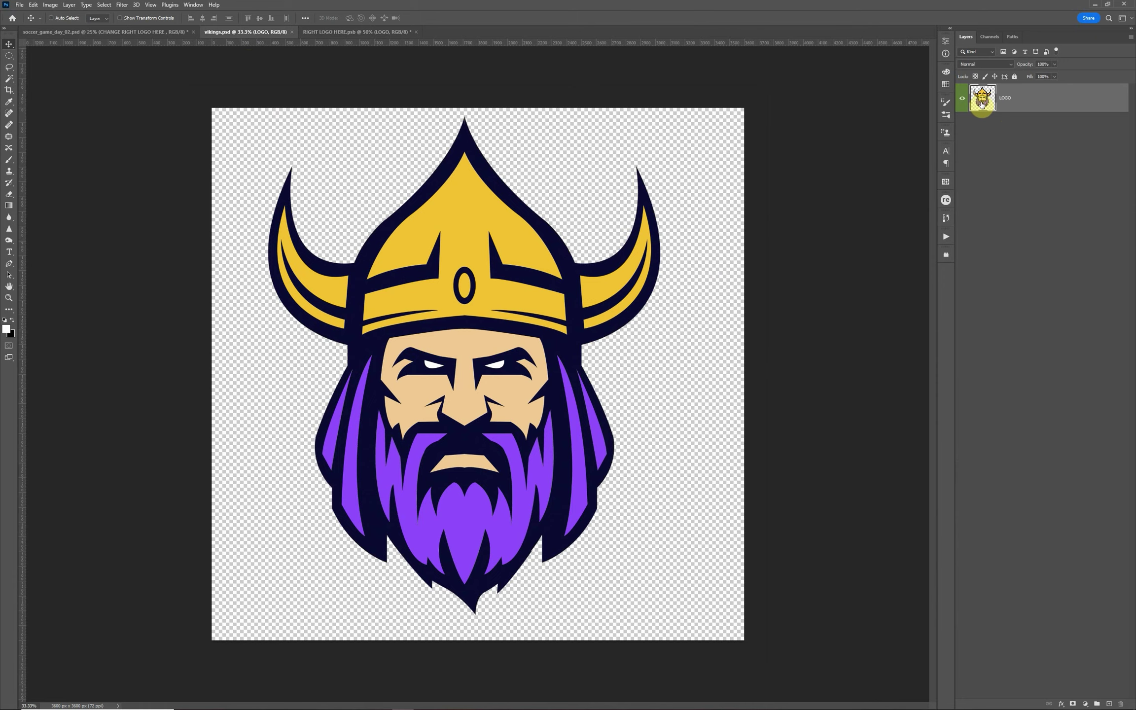
Copy the Viking LOGO layer into RIGHT LOGO HERE.psb, centre it, and scale it to fit.
{"action": "left_click_drag", "start_coordinate": [982, 103], "coordinate": [471, 244]}
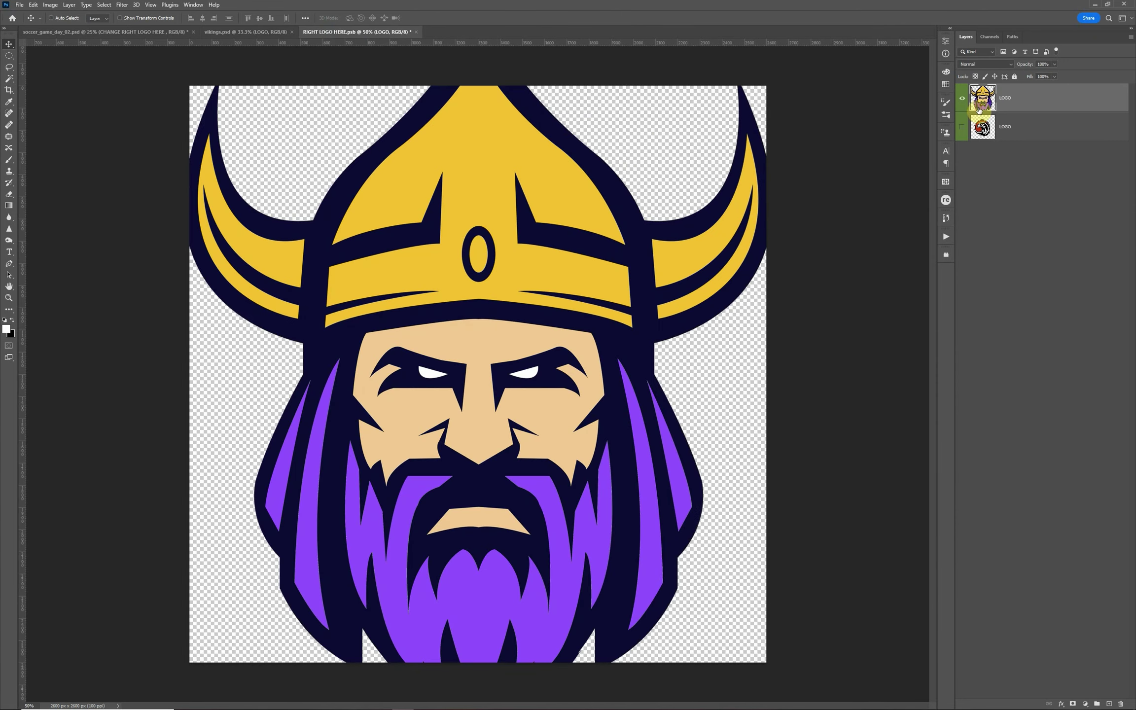
{"action": "left_click_drag", "start_coordinate": [664, 223], "coordinate": [677, 236]}
{"action": "key", "text": "ctrl+t"}
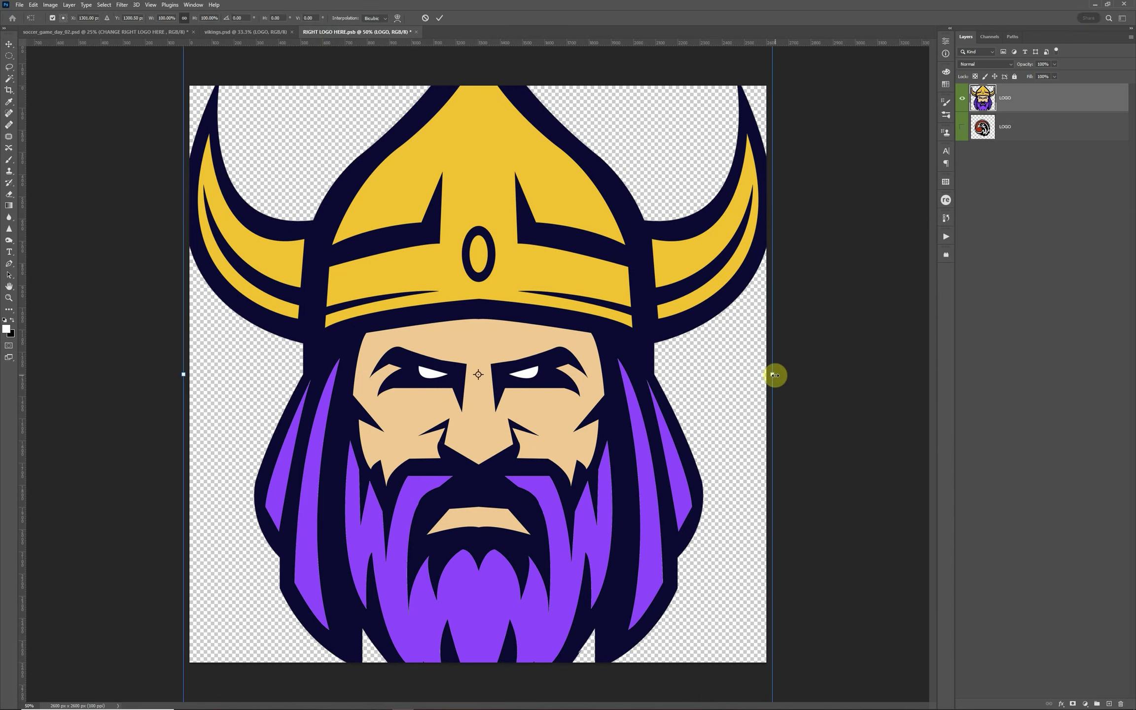
{"action": "left_click_drag", "start_coordinate": [776, 375], "coordinate": [687, 382]}
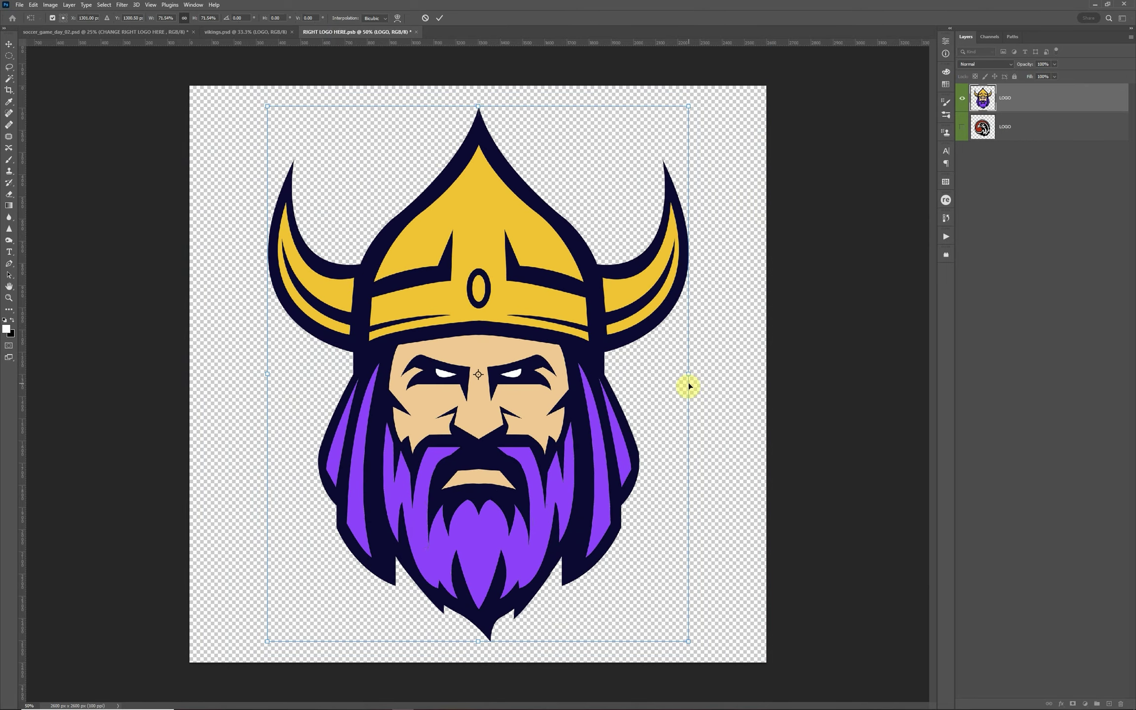
{"action": "key", "text": "Return"}
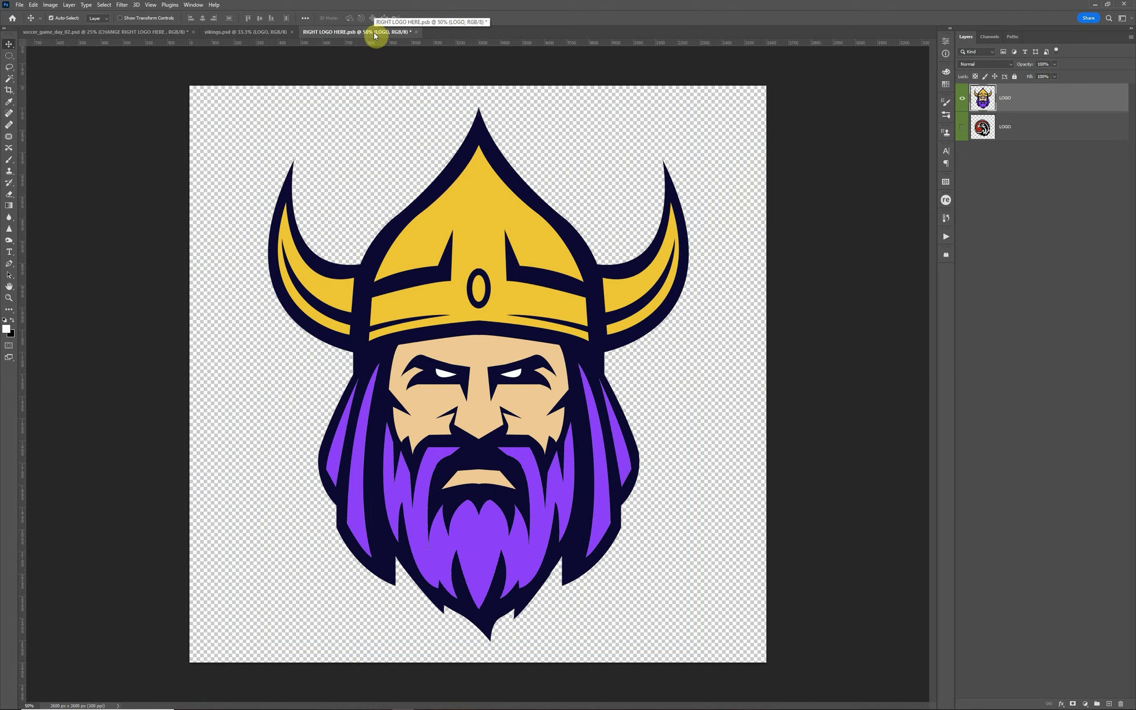
Save the right logo file, close vikings.psd, and check the Viking logo on the flyer.
{"action": "key", "text": "ctrl+s"}
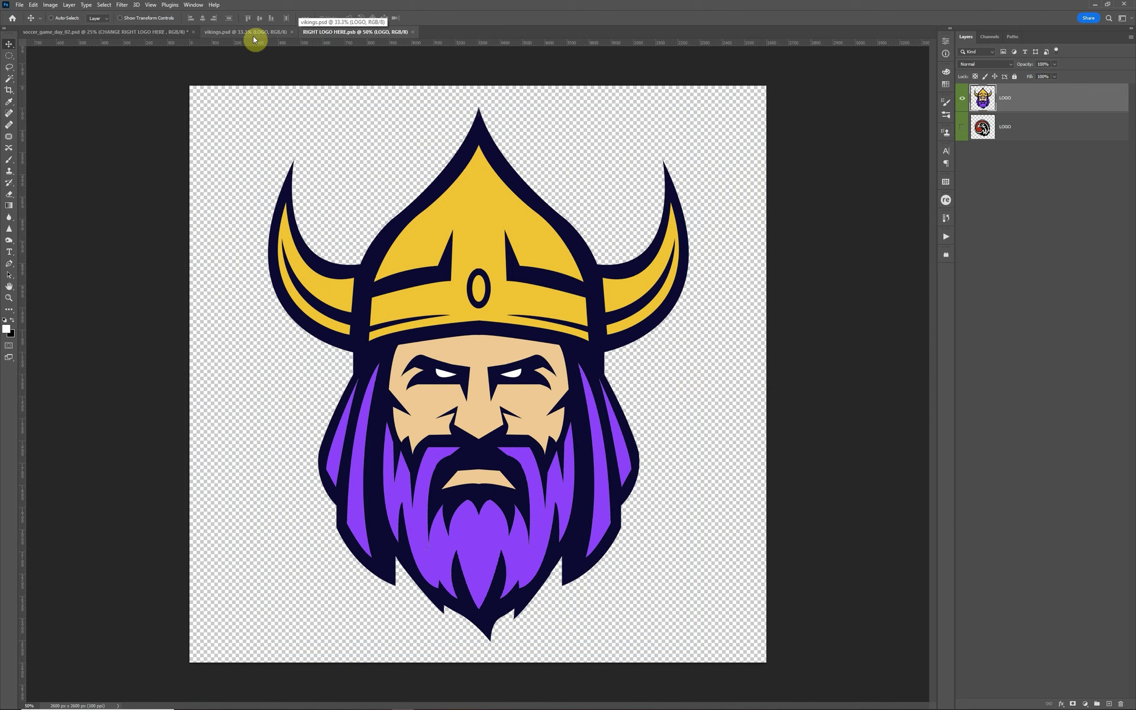
{"action": "left_click", "coordinate": [291, 32]}
{"action": "left_click", "coordinate": [137, 32]}
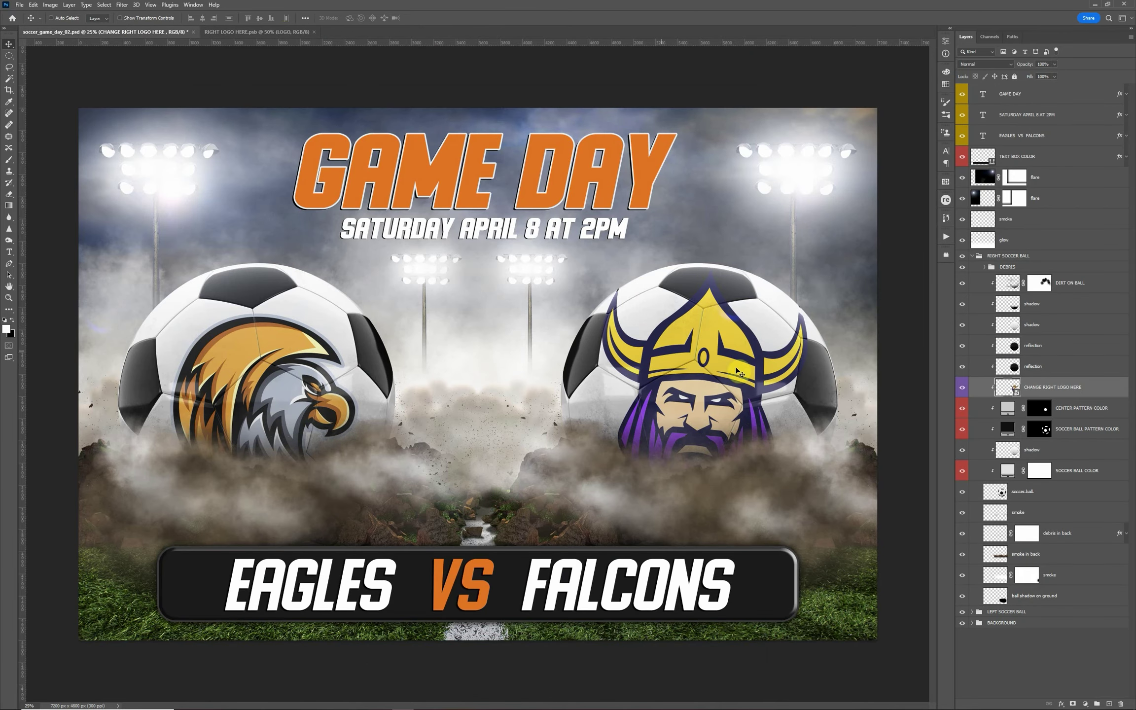
Shrink the Viking logo in RIGHT LOGO HERE.psb to about 92%.
{"action": "key", "text": "ctrl+Tab"}
{"action": "key", "text": "ctrl+t"}
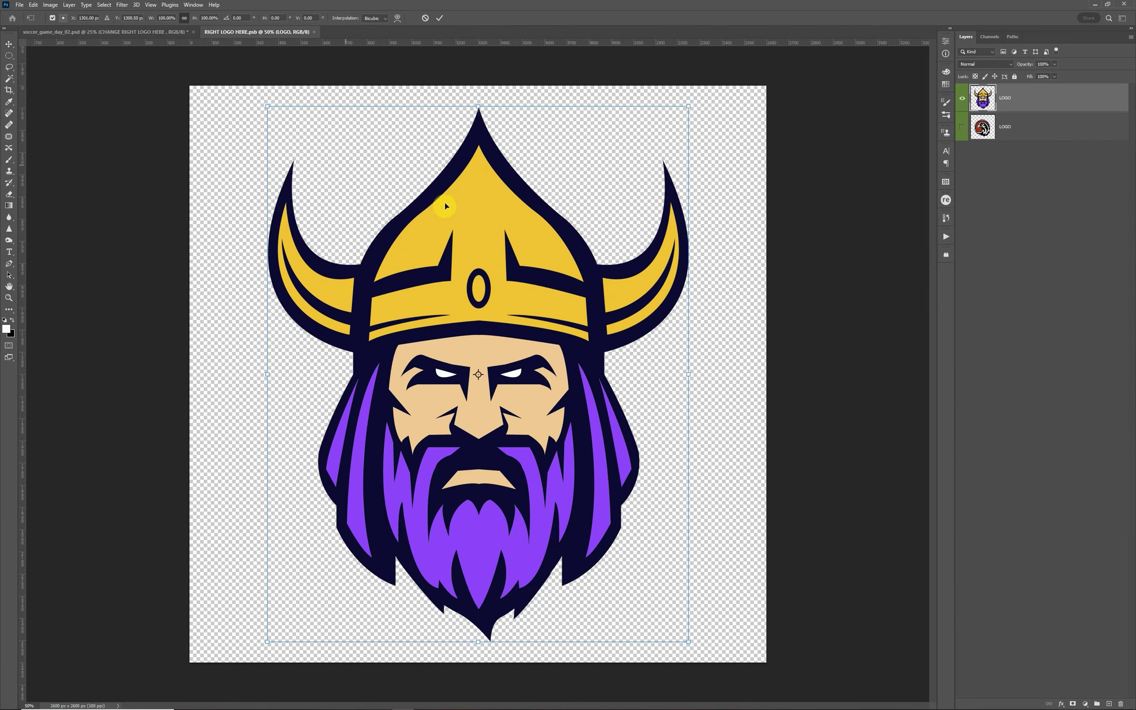
{"action": "left_click_drag", "start_coordinate": [689, 104], "coordinate": [668, 134]}
{"action": "key", "text": "Return"}
Shrink the Viking logo slightly more, save, and check it on the flyer.
{"action": "key", "text": "ctrl+s"}
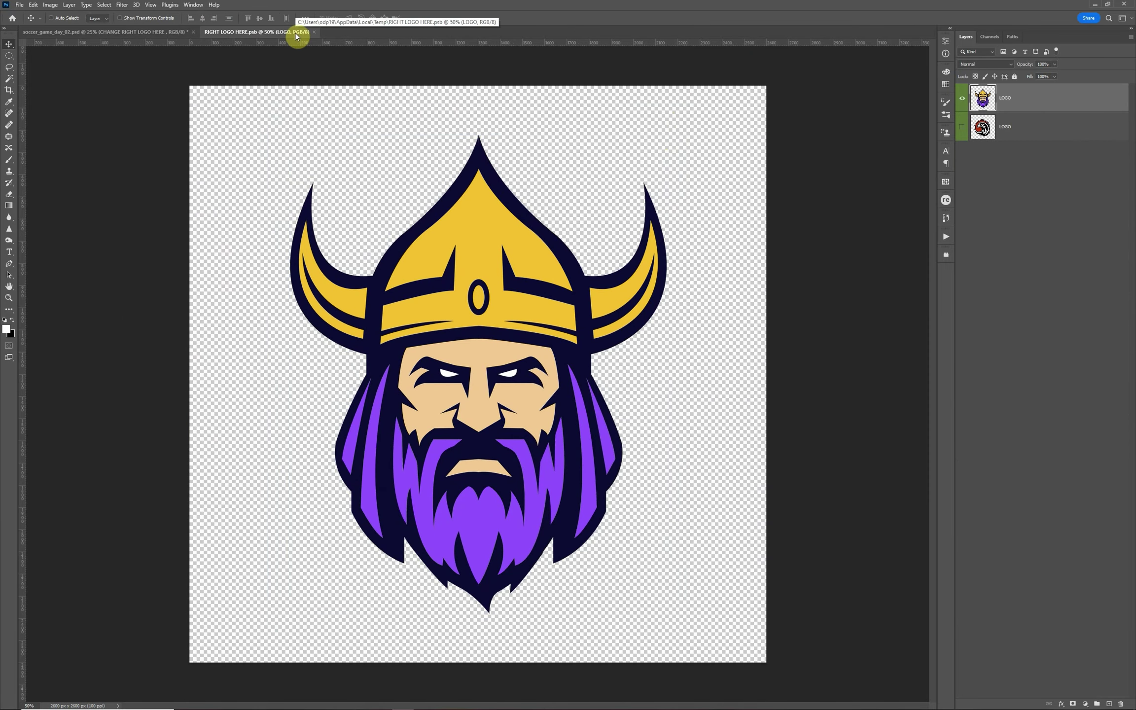
{"action": "left_click", "coordinate": [153, 32]}
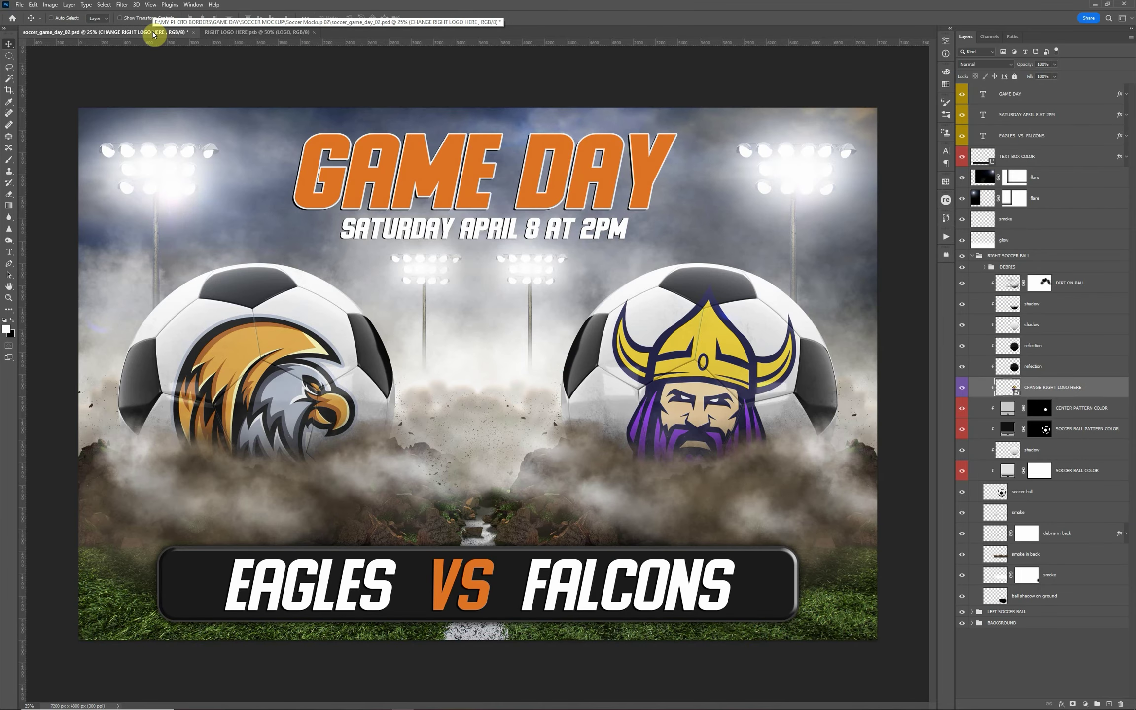
{"action": "left_click", "coordinate": [268, 33]}
{"action": "key", "text": "ctrl+t"}
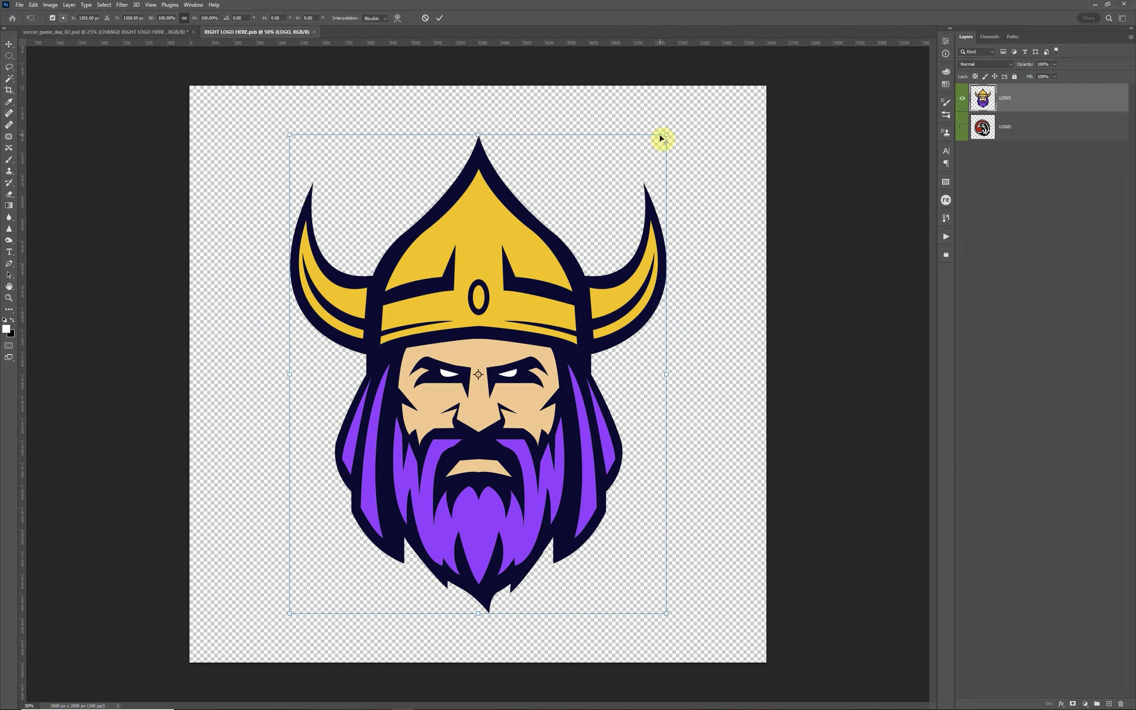
{"action": "left_click_drag", "start_coordinate": [670, 133], "coordinate": [664, 140]}
{"action": "key", "text": "Return"}
{"action": "key", "text": "ctrl+s"}
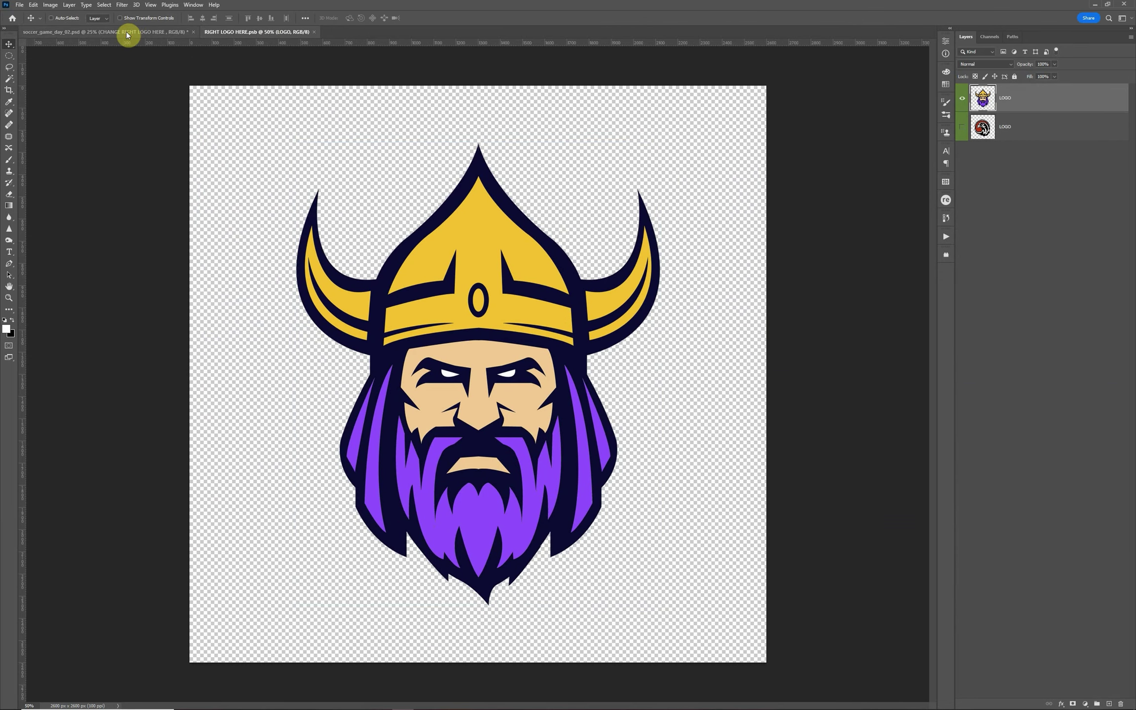
{"action": "left_click", "coordinate": [127, 32]}
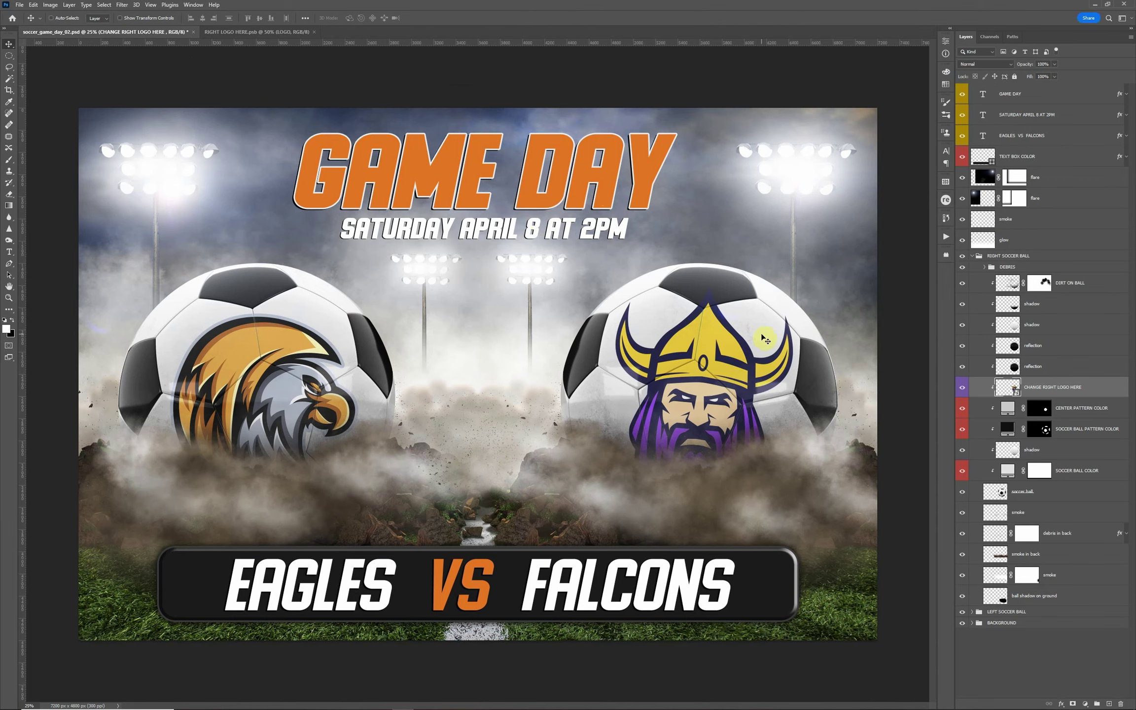
Nudge the Viking logo a few pixels left, saving and checking it on the flyer.
{"action": "left_click", "coordinate": [277, 32]}
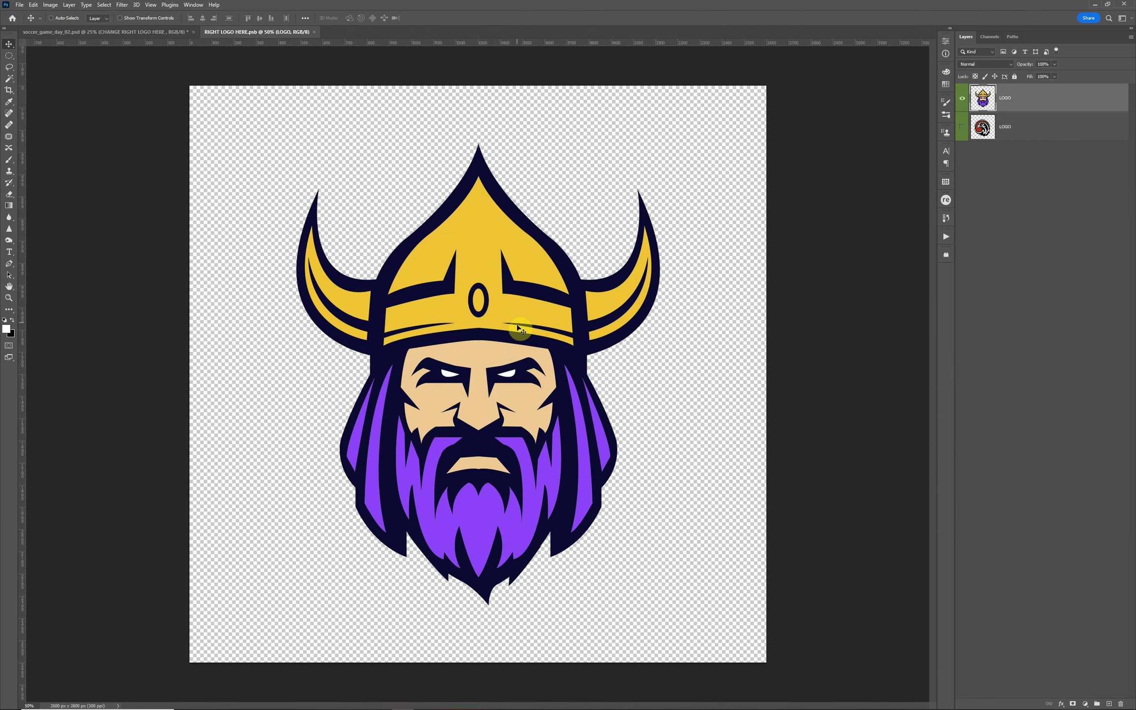
{"action": "left_click_drag", "start_coordinate": [518, 328], "coordinate": [512, 328]}
{"action": "key", "text": "ctrl+s"}
{"action": "left_click", "coordinate": [163, 33]}
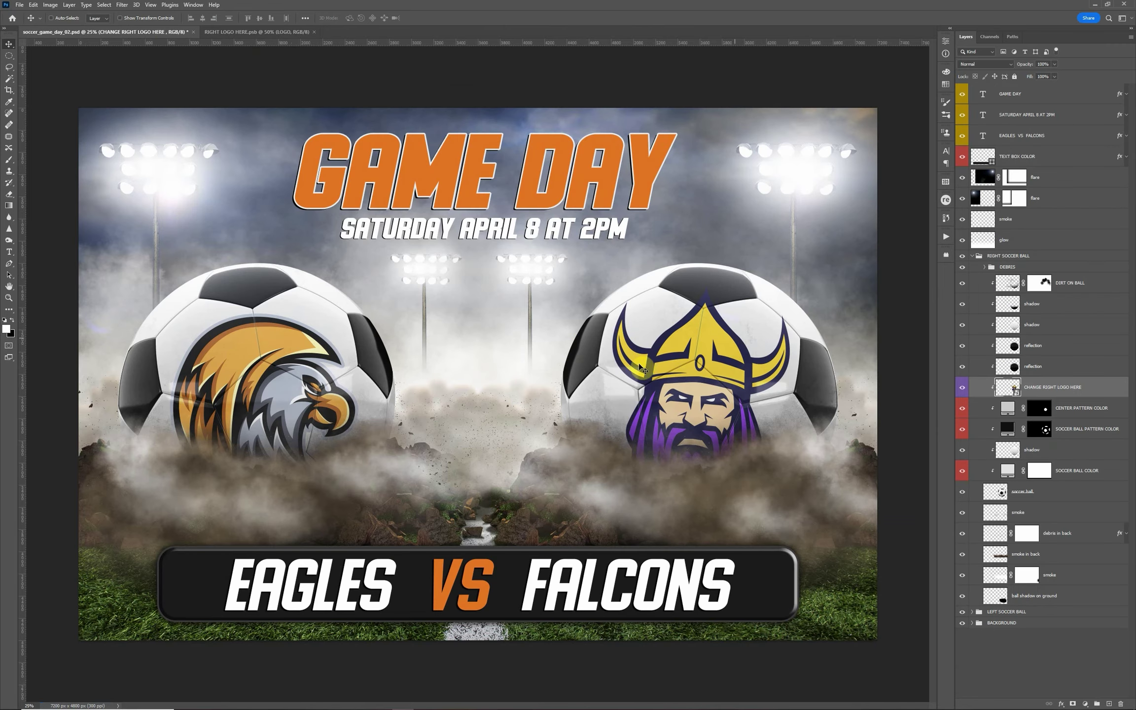
{"action": "left_click", "coordinate": [292, 31]}
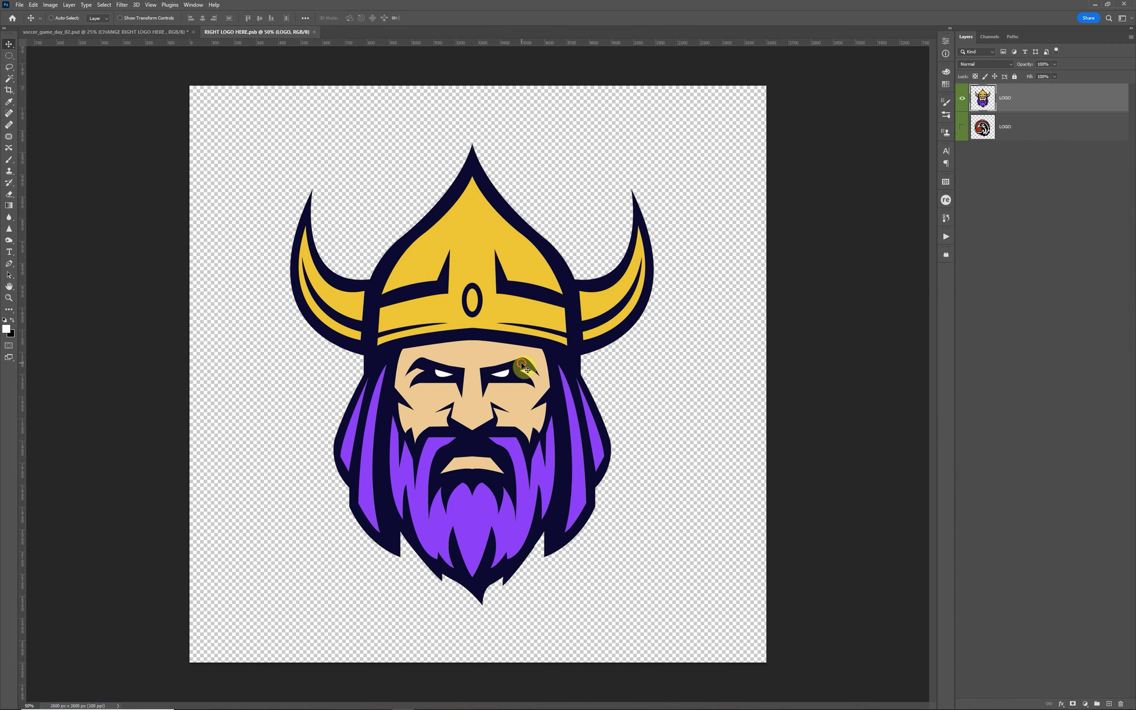
{"action": "left_click_drag", "start_coordinate": [521, 366], "coordinate": [520, 365]}
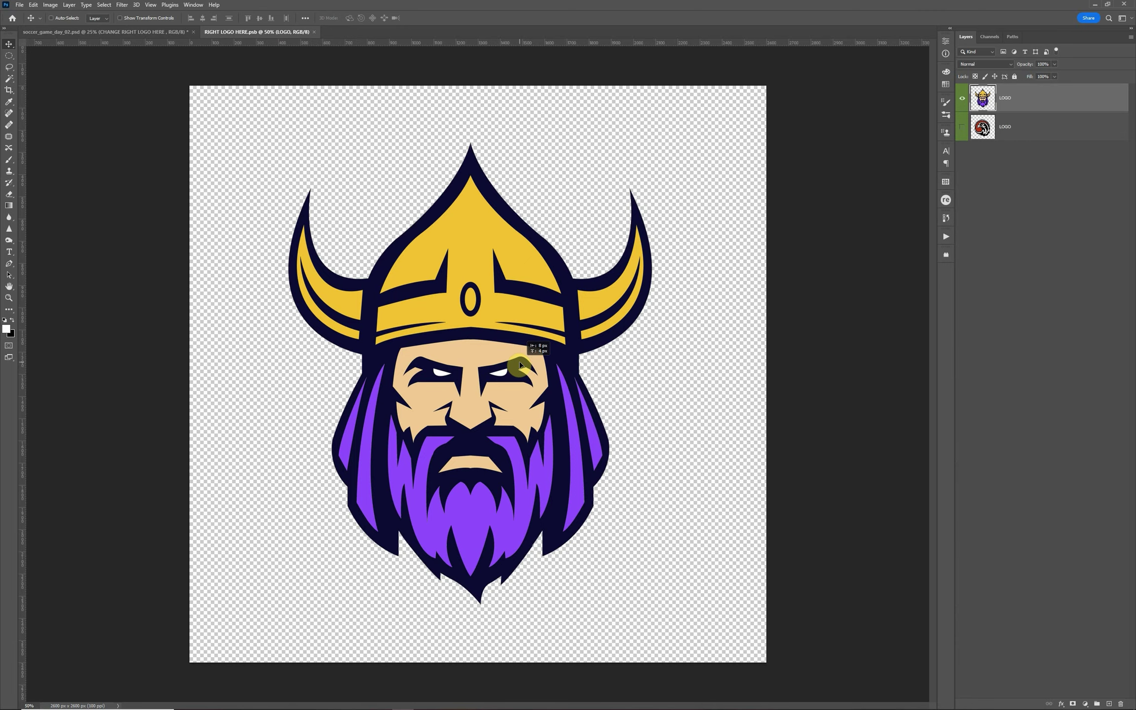
{"action": "key", "text": "ctrl+s"}
{"action": "left_click", "coordinate": [142, 33]}
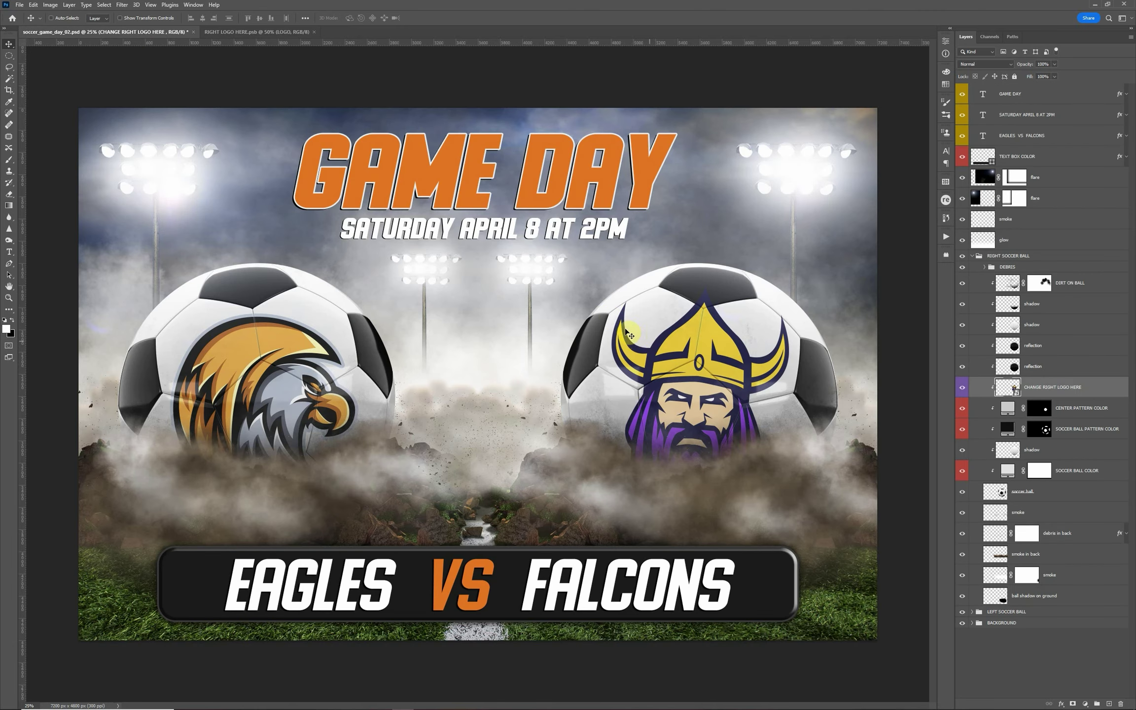
Close RIGHT LOGO HERE.psb and select the SOCCER BALL COLOR layer among the ball layers.
{"action": "left_click", "coordinate": [314, 32]}
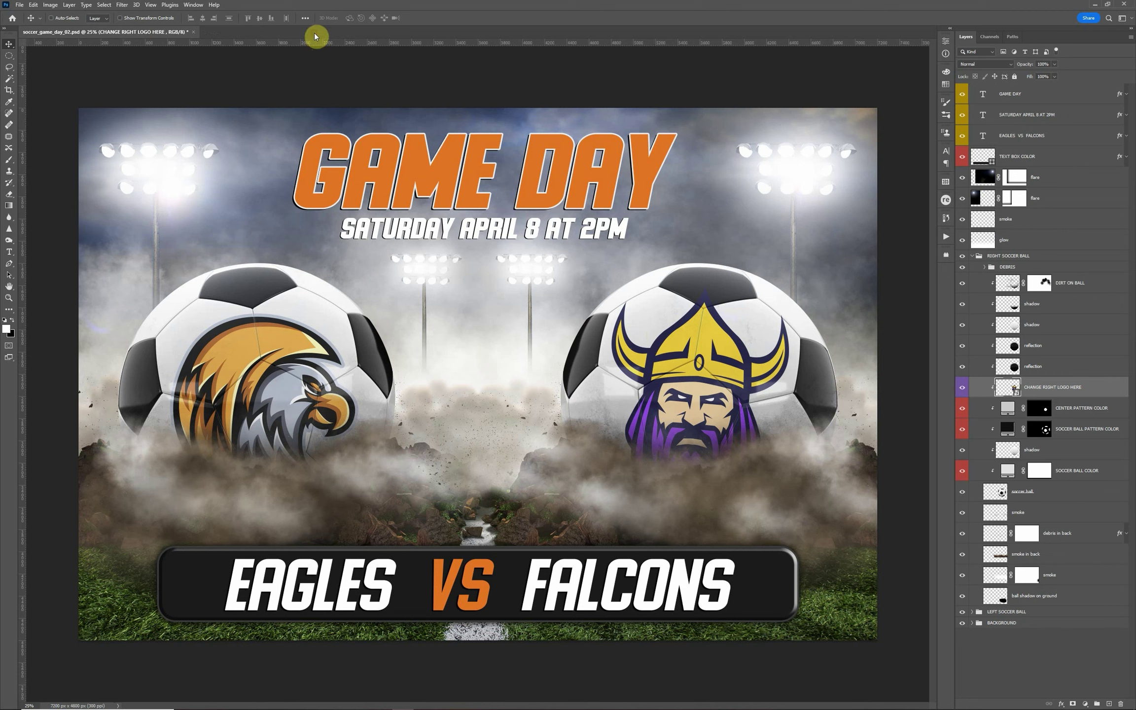
{"action": "left_click", "coordinate": [1008, 429]}
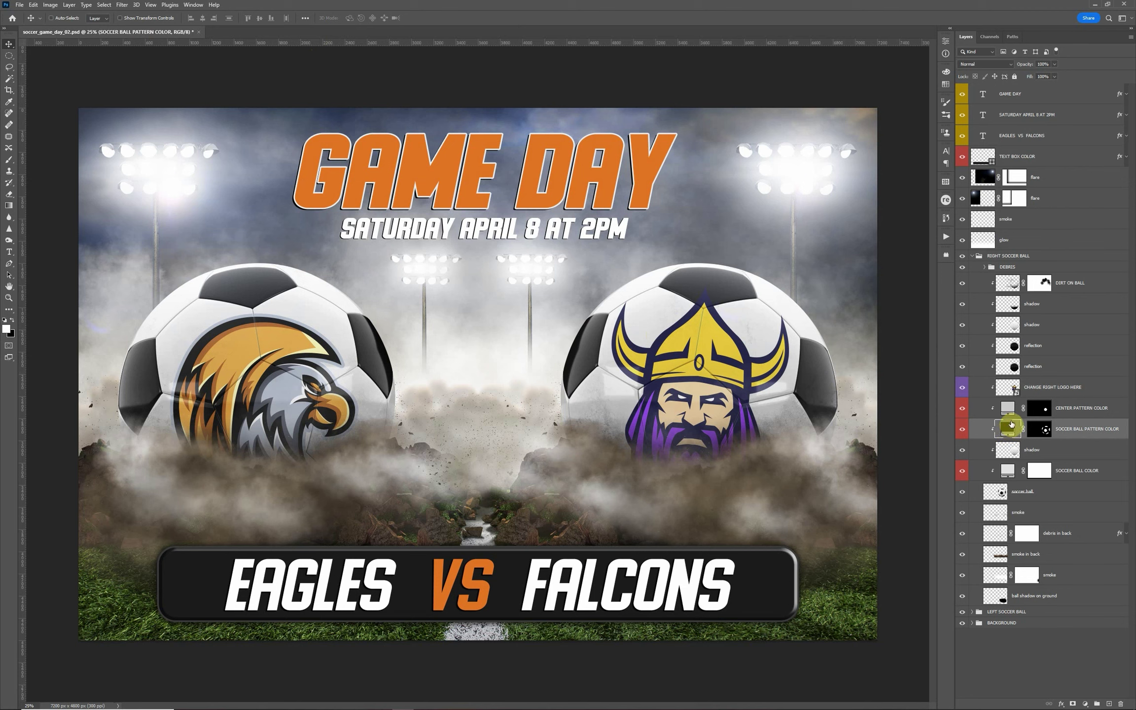
{"action": "left_click", "coordinate": [1090, 445]}
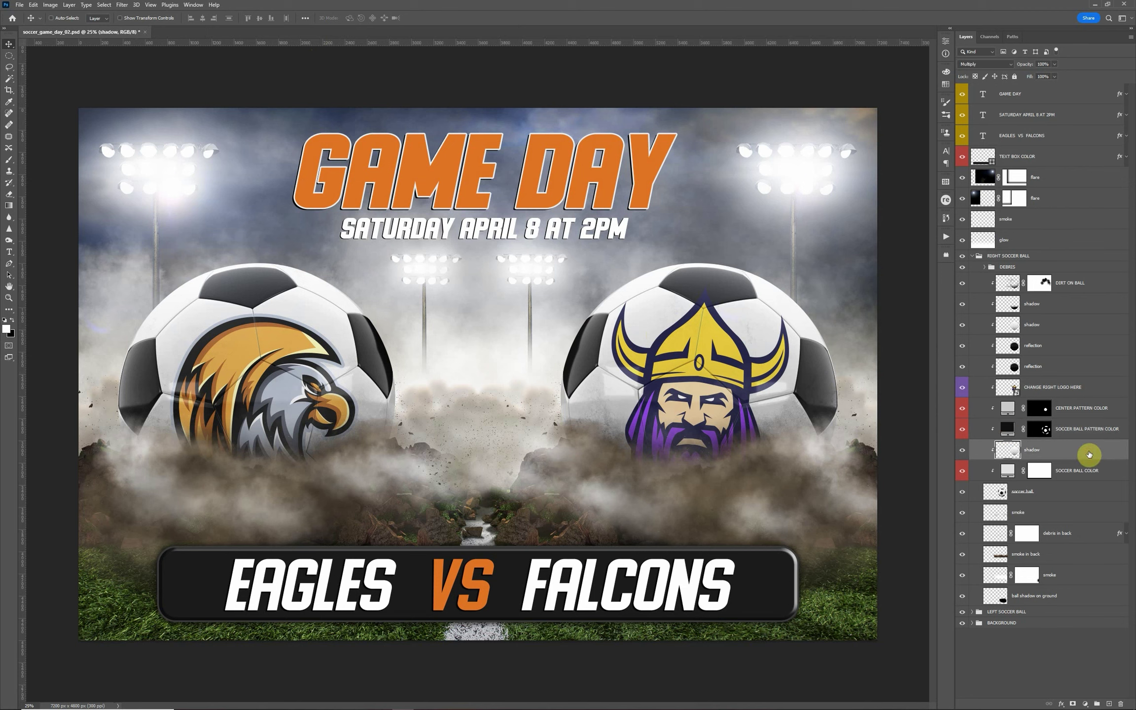
{"action": "left_click", "coordinate": [1009, 474]}
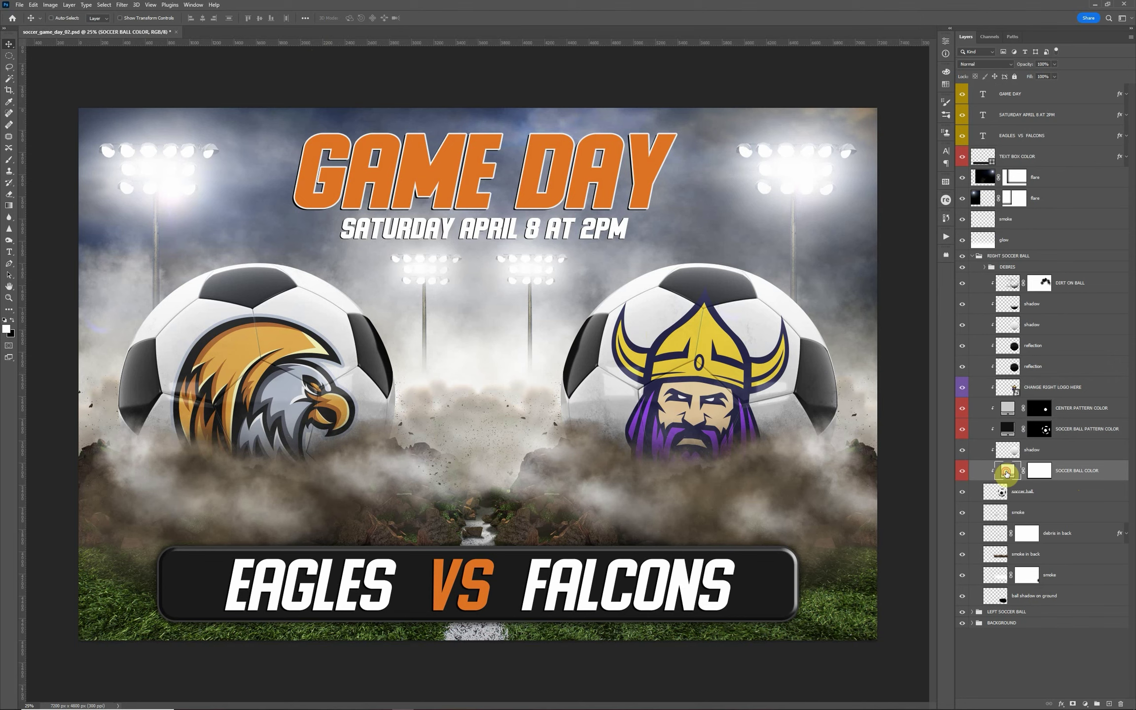
Set the SOCCER BALL COLOR fill to a saturated purple sampled from the Viking beard.
{"action": "double_click", "coordinate": [1006, 473]}
{"action": "left_click_drag", "start_coordinate": [647, 201], "coordinate": [472, 172]}
{"action": "left_click", "coordinate": [664, 443]}
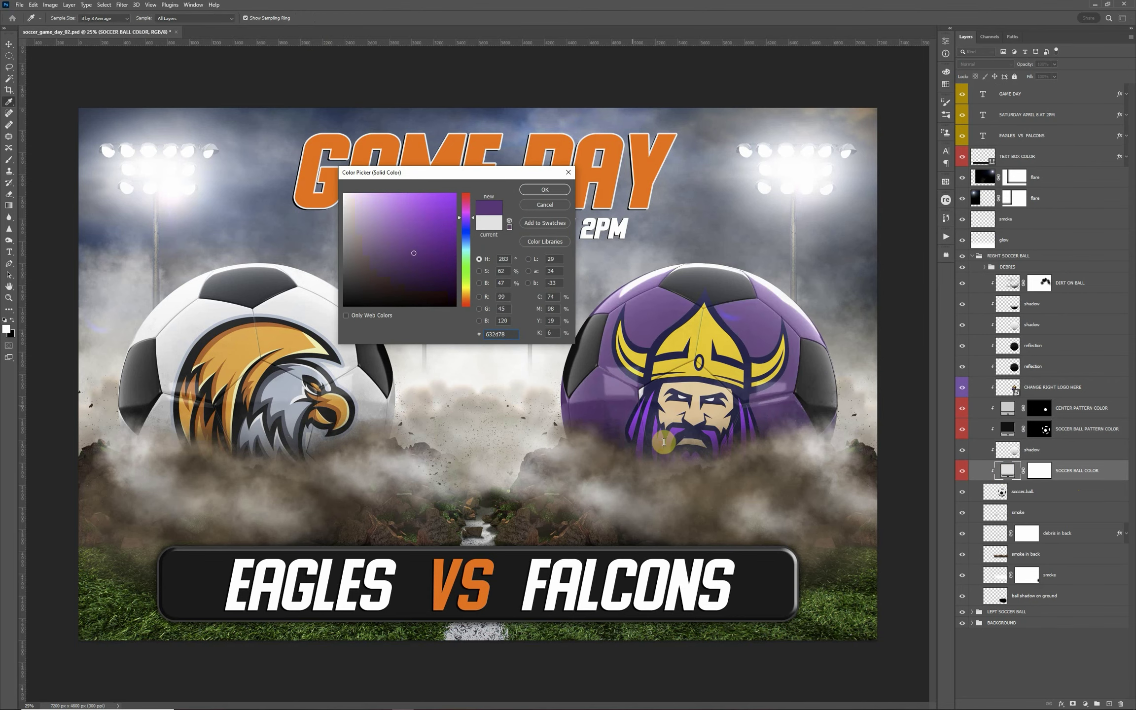
{"action": "left_click", "coordinate": [439, 240]}
{"action": "left_click", "coordinate": [452, 233]}
{"action": "left_click", "coordinate": [615, 376]}
{"action": "mouse_move", "coordinate": [615, 377]}
{"action": "left_mouse_down"}
{"action": "mouse_move", "coordinate": [647, 430]}
{"action": "mouse_move", "coordinate": [624, 393]}
{"action": "mouse_move", "coordinate": [454, 238]}
{"action": "mouse_move", "coordinate": [454, 215]}
{"action": "left_mouse_up"}
{"action": "key", "text": "Return"}
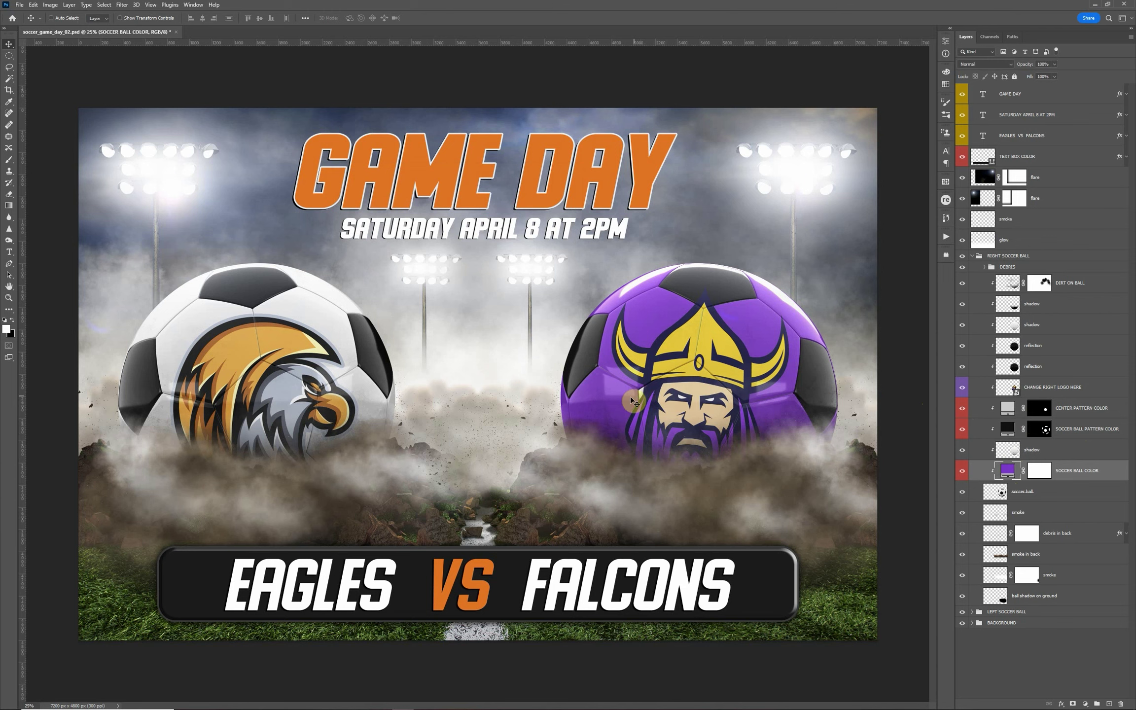
Set CENTER PATTERN COLOR to a purple sampled from the right ball.
{"action": "double_click", "coordinate": [1007, 413]}
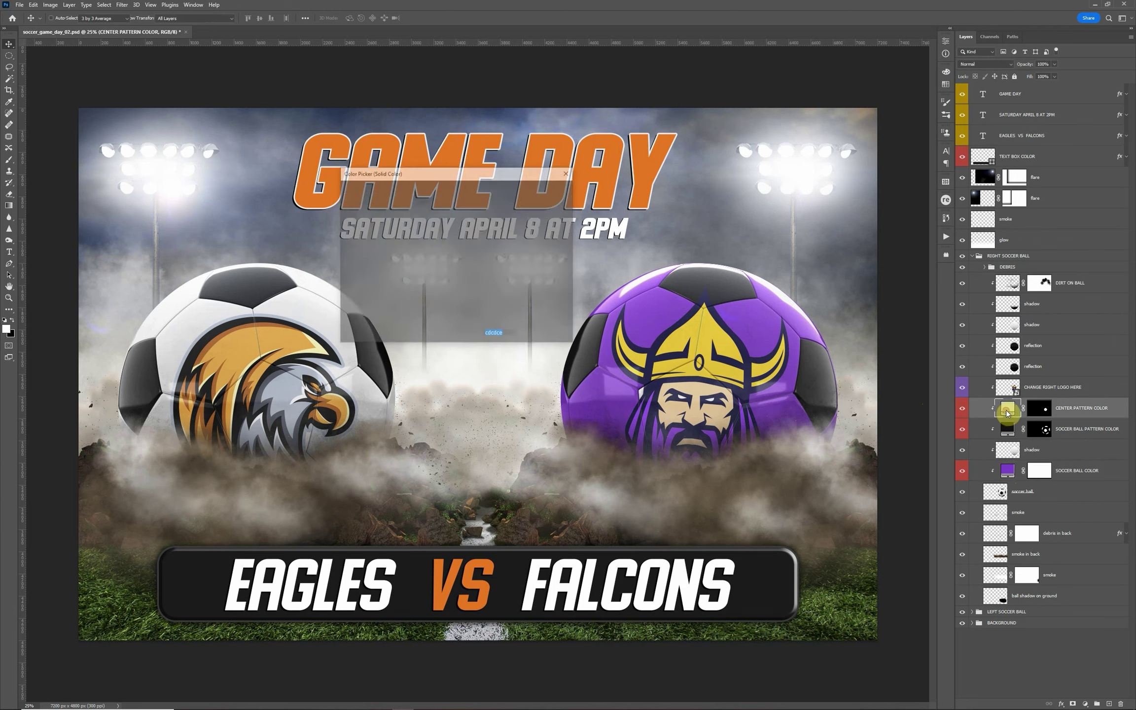
{"action": "left_click", "coordinate": [627, 397]}
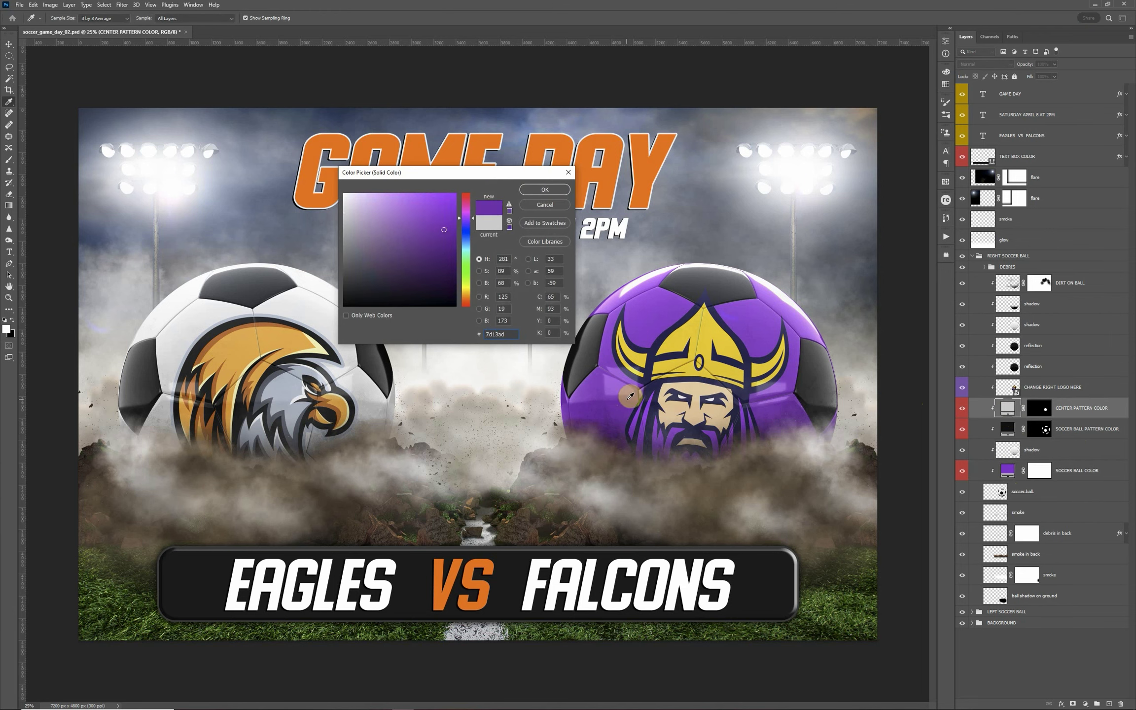
{"action": "left_click", "coordinate": [607, 394]}
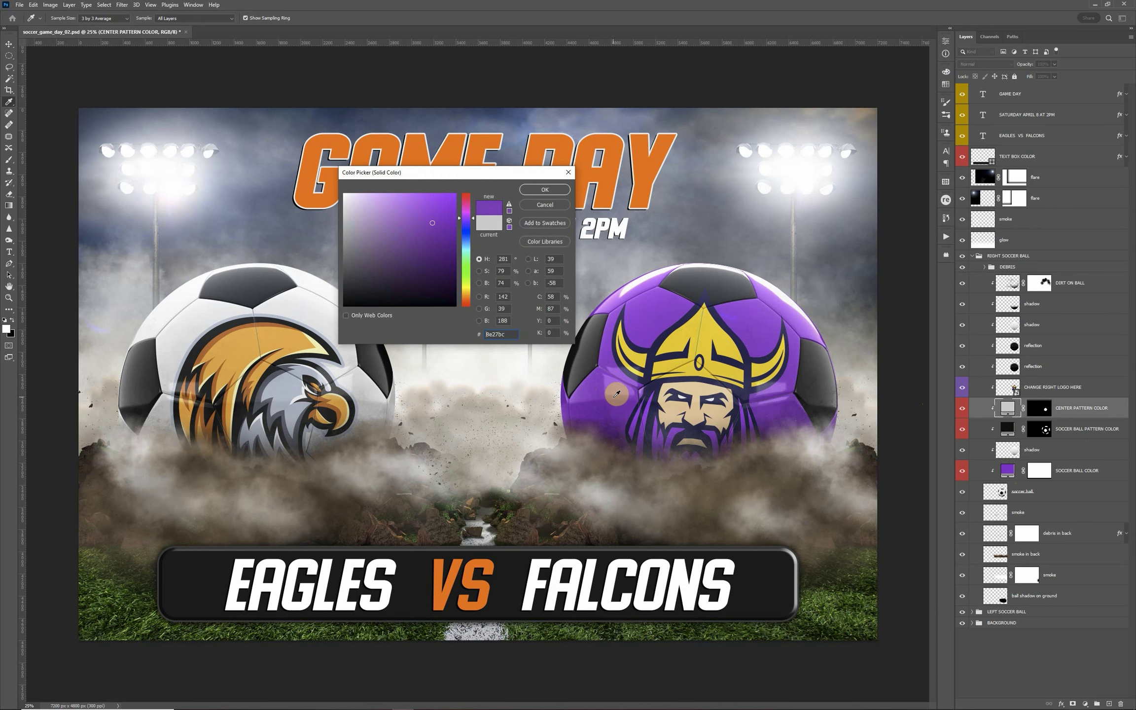
{"action": "left_click", "coordinate": [545, 190]}
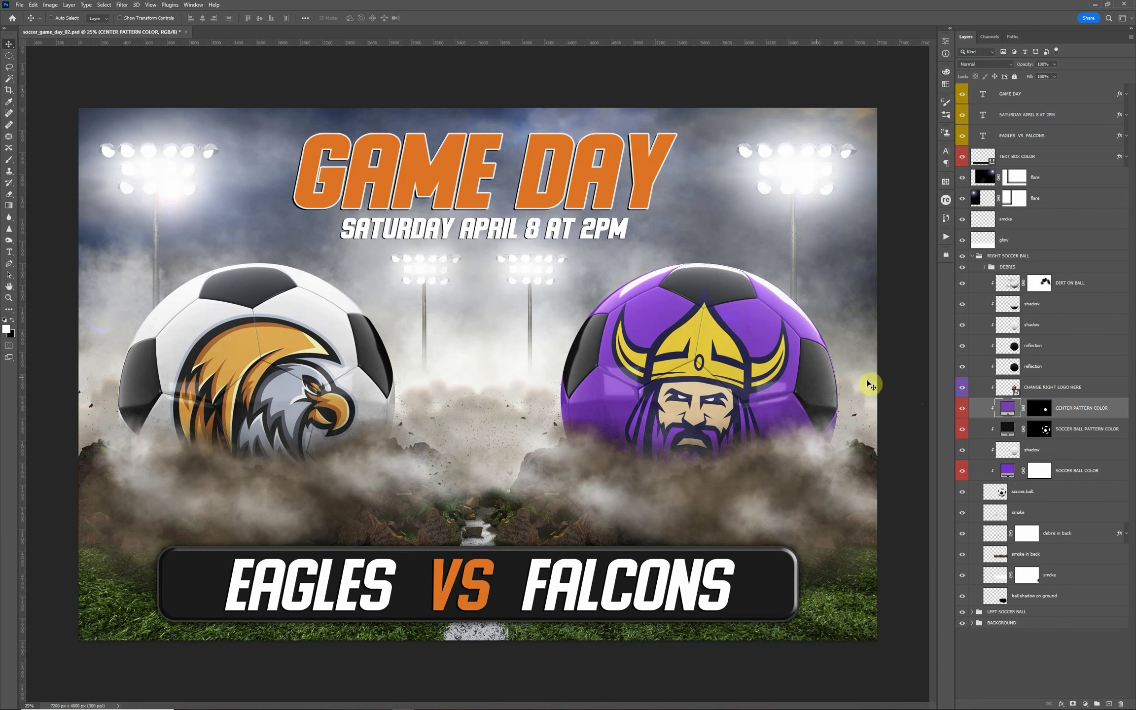
{"action": "left_click", "coordinate": [718, 291], "text": "ctrl"}
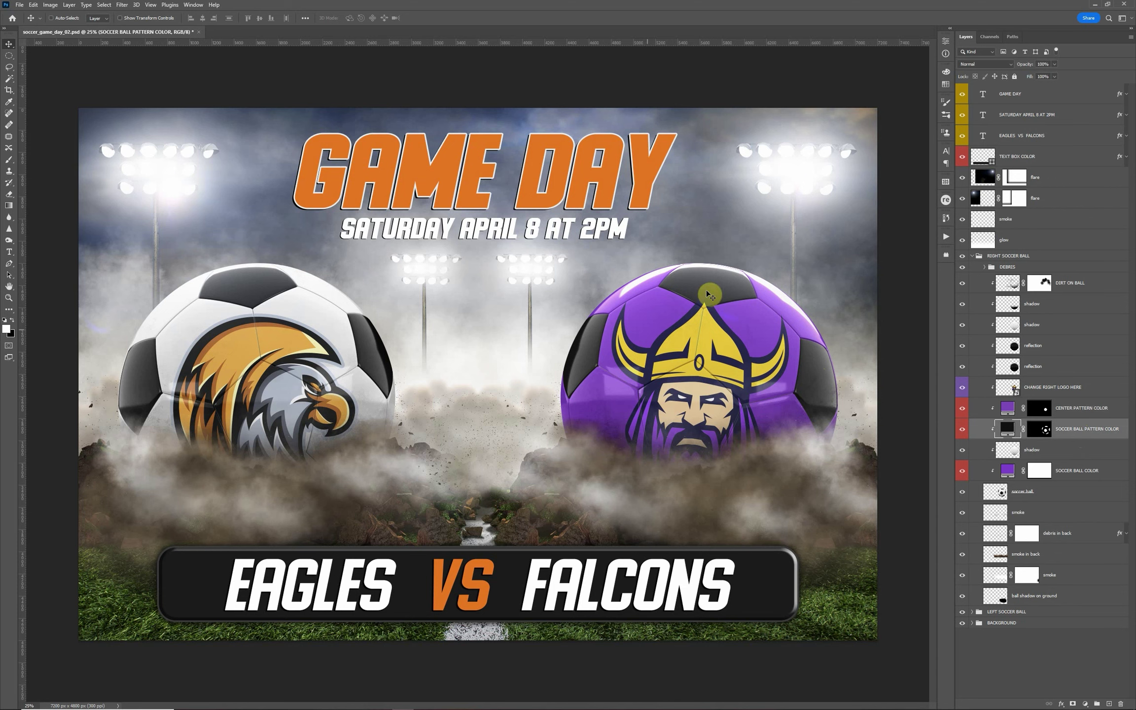
Set SOCCER BALL PATTERN COLOR to a slightly deepened gold sampled from the Viking helmet.
{"action": "double_click", "coordinate": [1007, 429]}
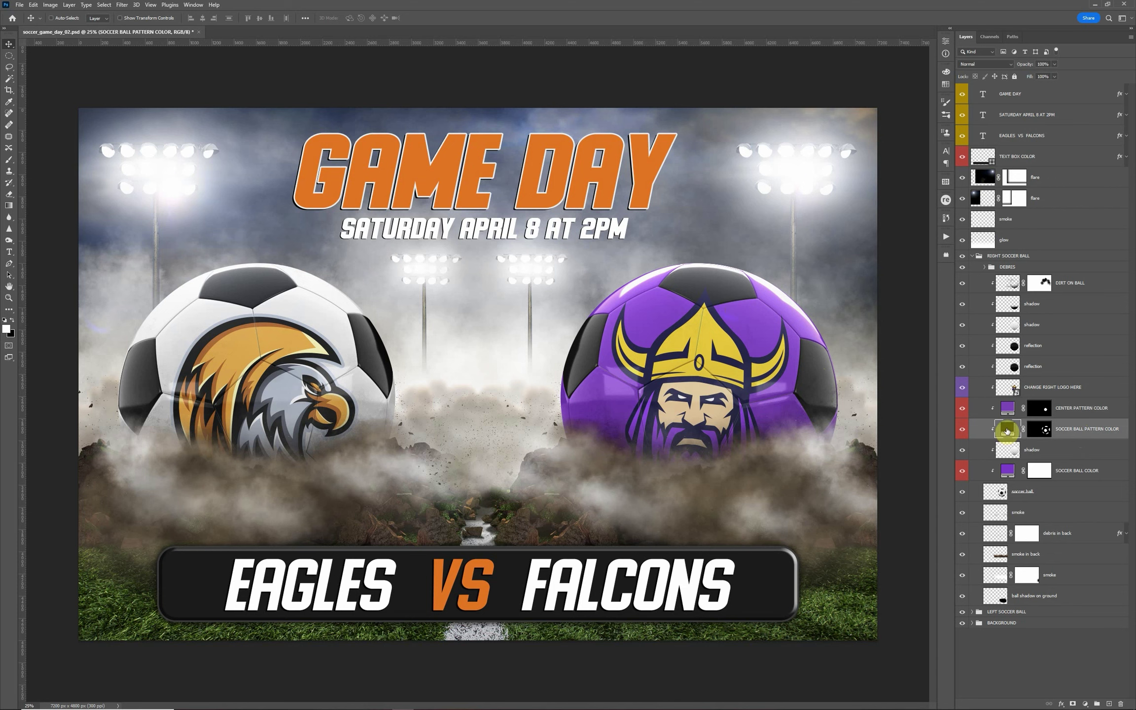
{"action": "double_click", "coordinate": [1007, 434]}
{"action": "left_click", "coordinate": [714, 337]}
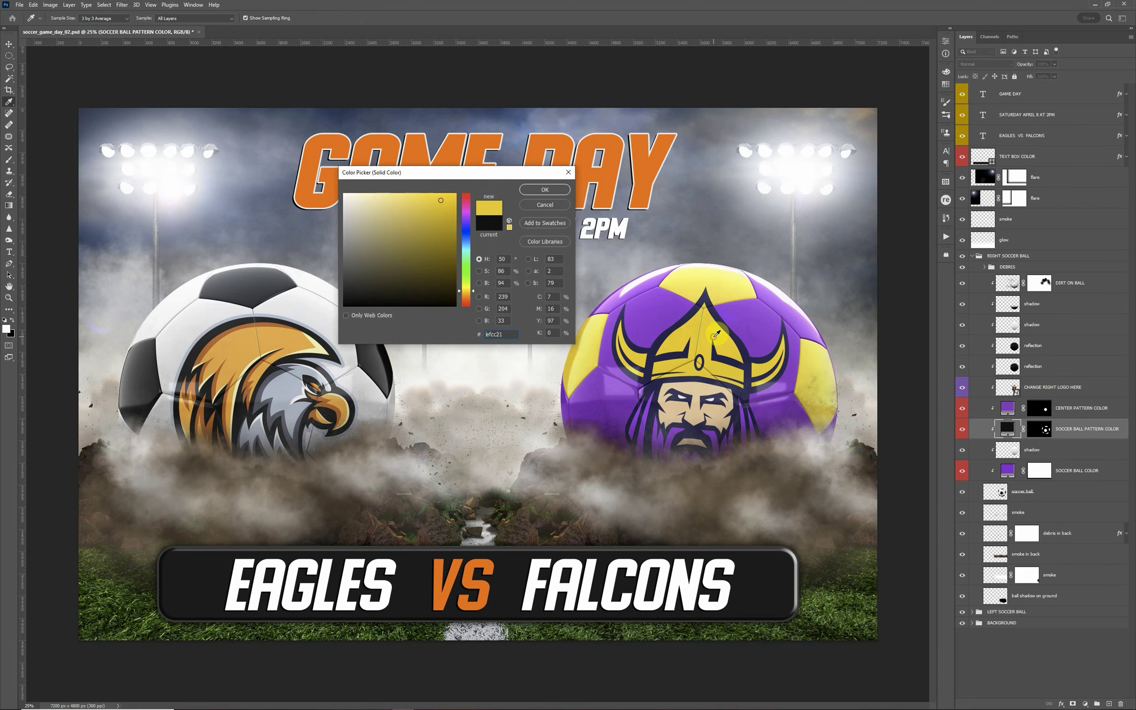
{"action": "left_click", "coordinate": [670, 364]}
{"action": "left_click", "coordinate": [446, 208]}
{"action": "left_click_drag", "start_coordinate": [446, 209], "coordinate": [454, 208]}
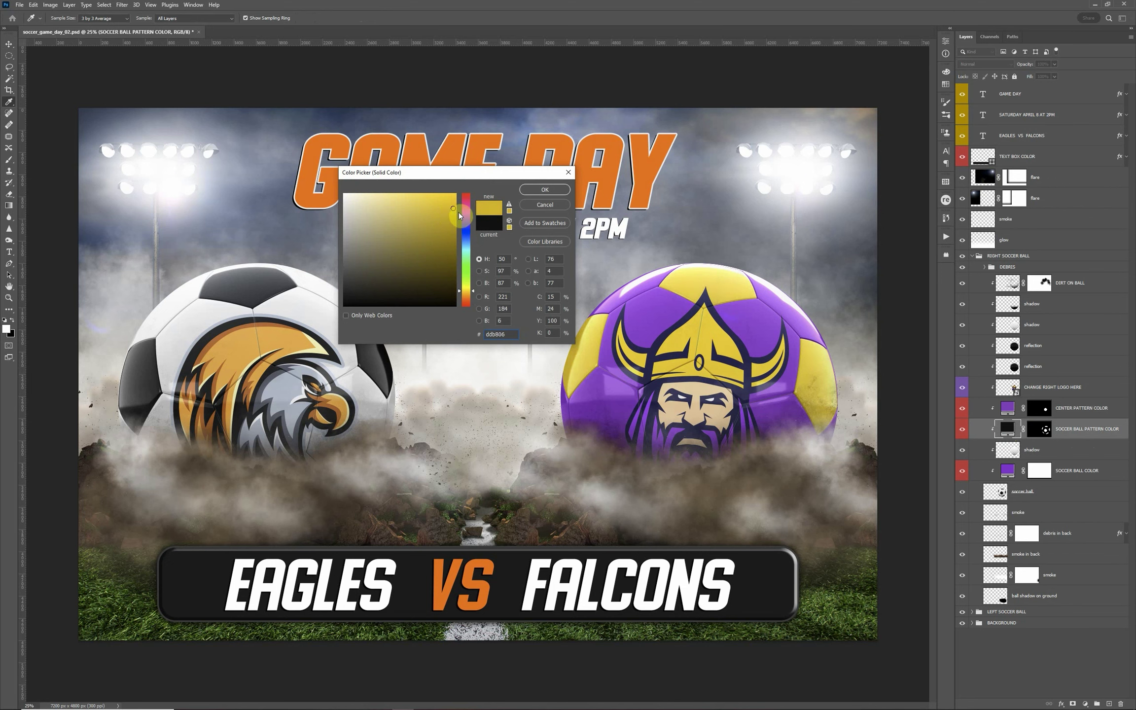
{"action": "left_click", "coordinate": [539, 191]}
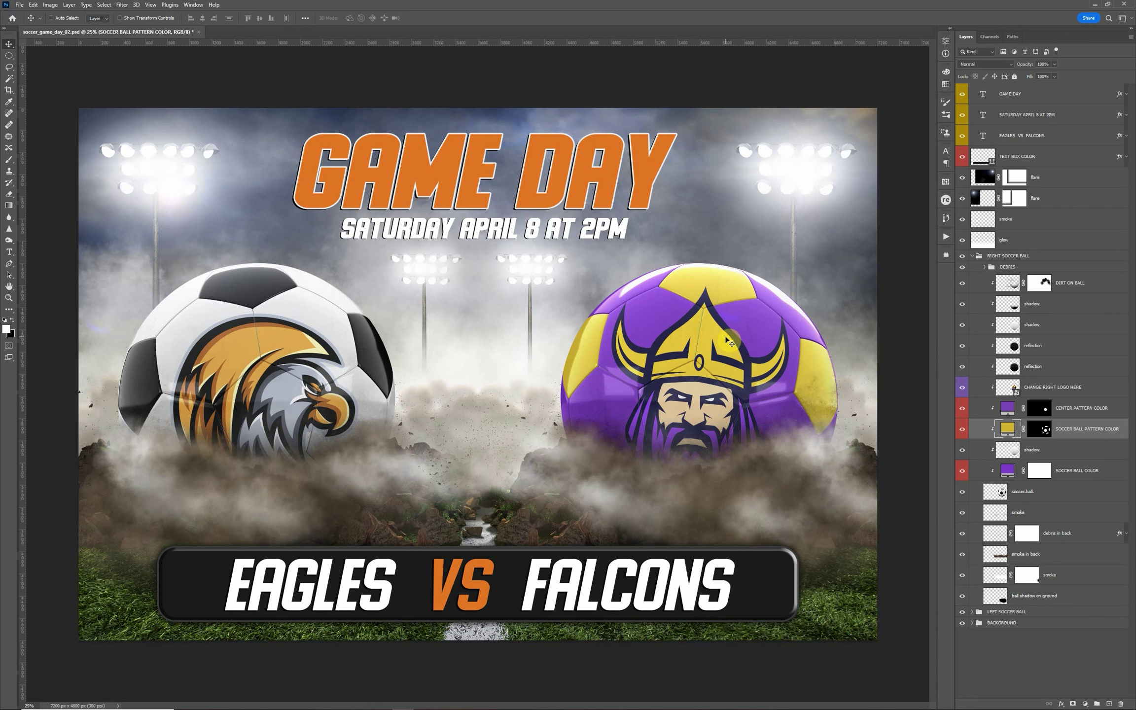
Collapse the RIGHT SOCCER BALL and LEFT SOCCER BALL groups in the Layers panel.
{"action": "left_click", "coordinate": [972, 256]}
{"action": "left_click", "coordinate": [972, 267]}
{"action": "left_click", "coordinate": [972, 267]}
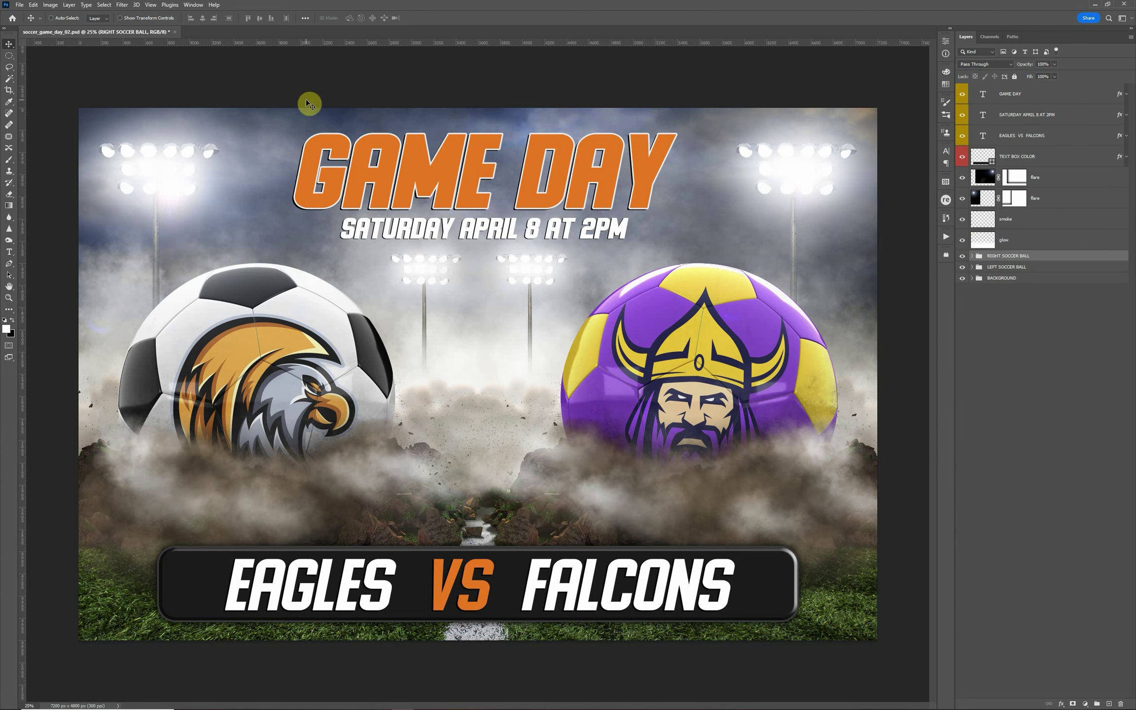
Increase the canvas height from 16 to 18 inches, keeping the 24-inch width.
{"action": "left_click", "coordinate": [51, 7]}
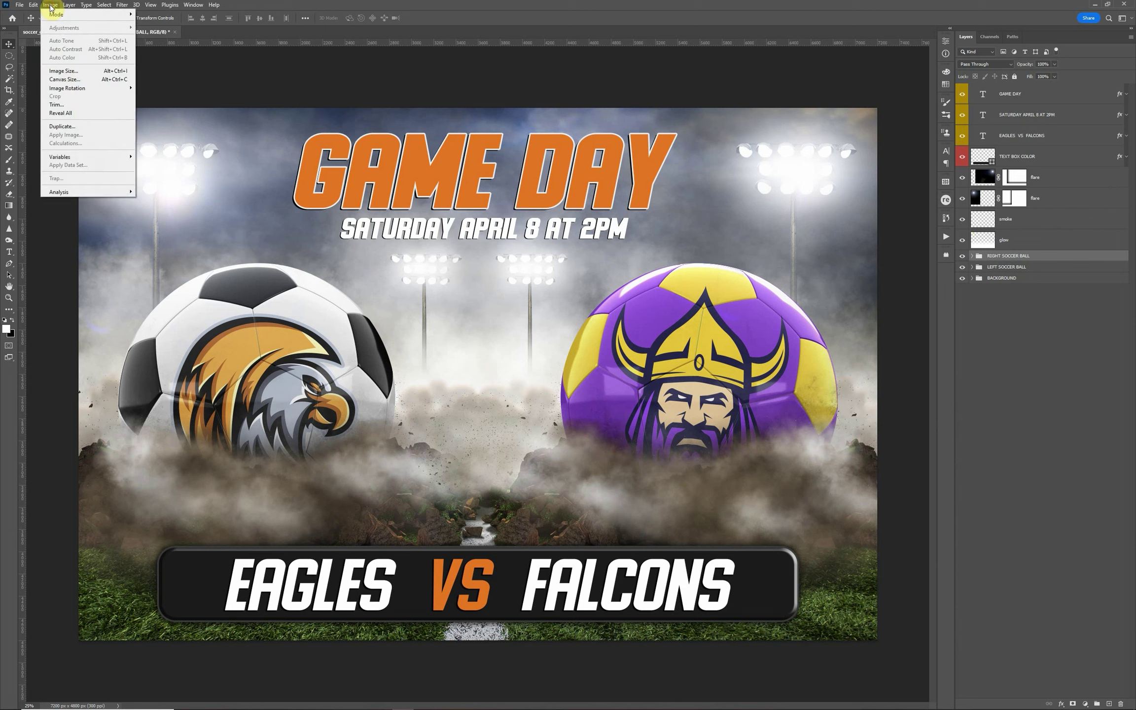
{"action": "left_click", "coordinate": [70, 81]}
{"action": "left_click", "coordinate": [609, 227]}
{"action": "left_click", "coordinate": [593, 251]}
{"action": "key", "text": "Tab"}
{"action": "type", "text": "18"}
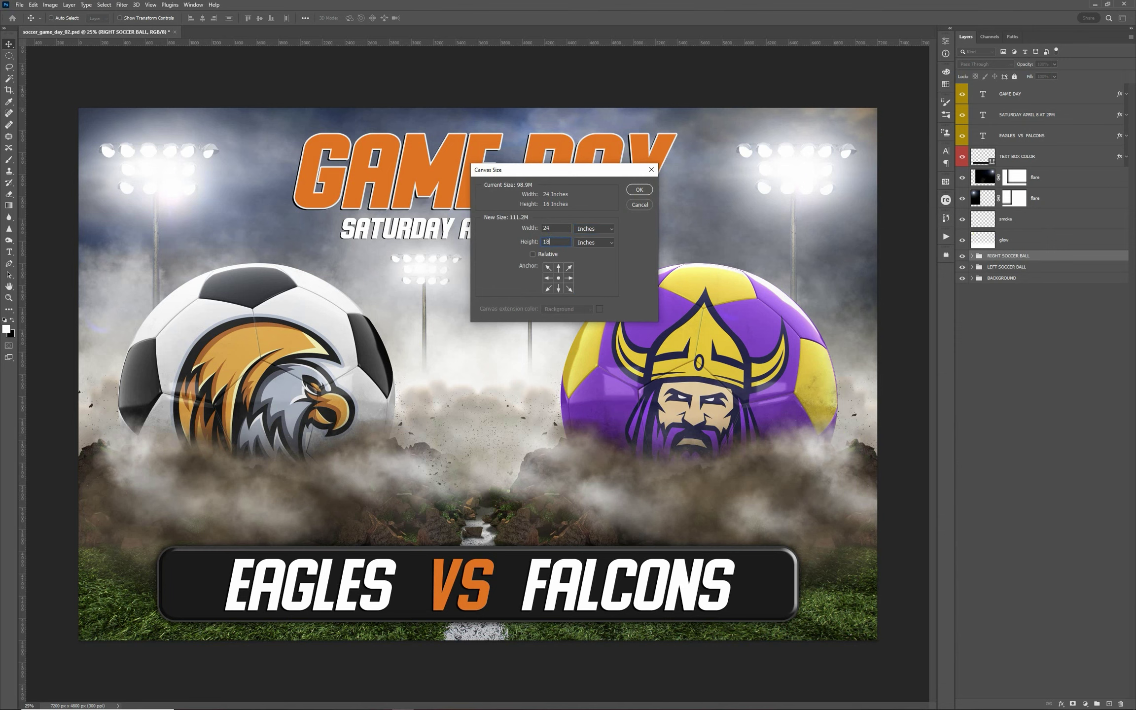
{"action": "left_click", "coordinate": [639, 190]}
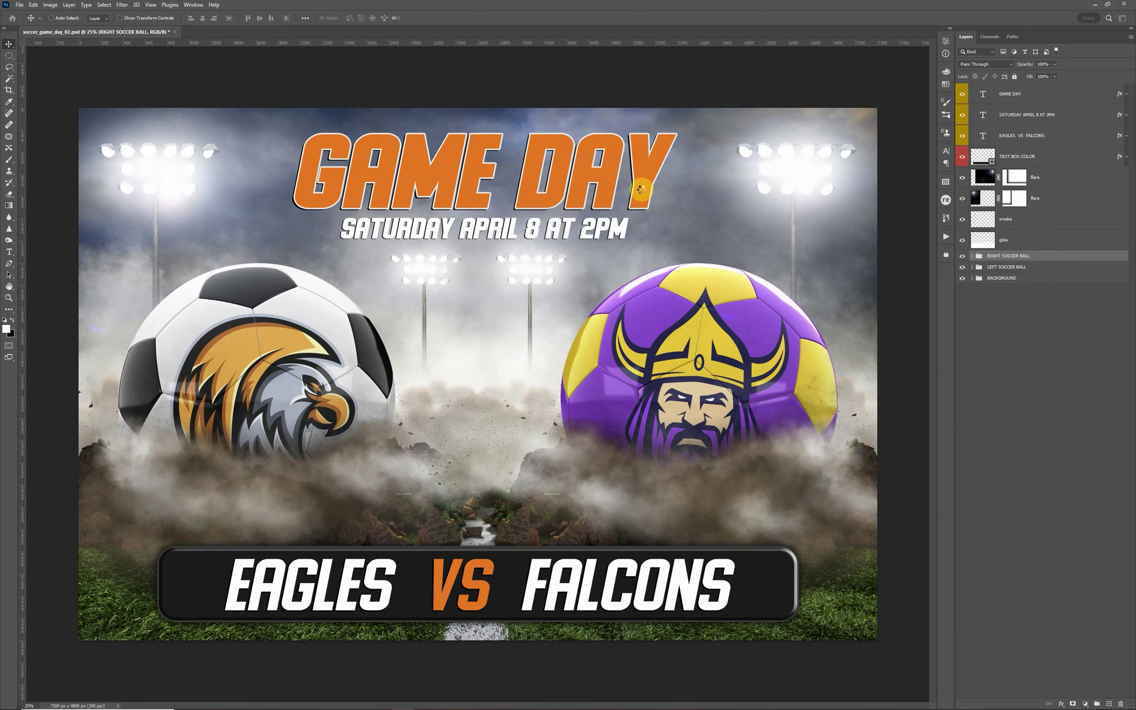